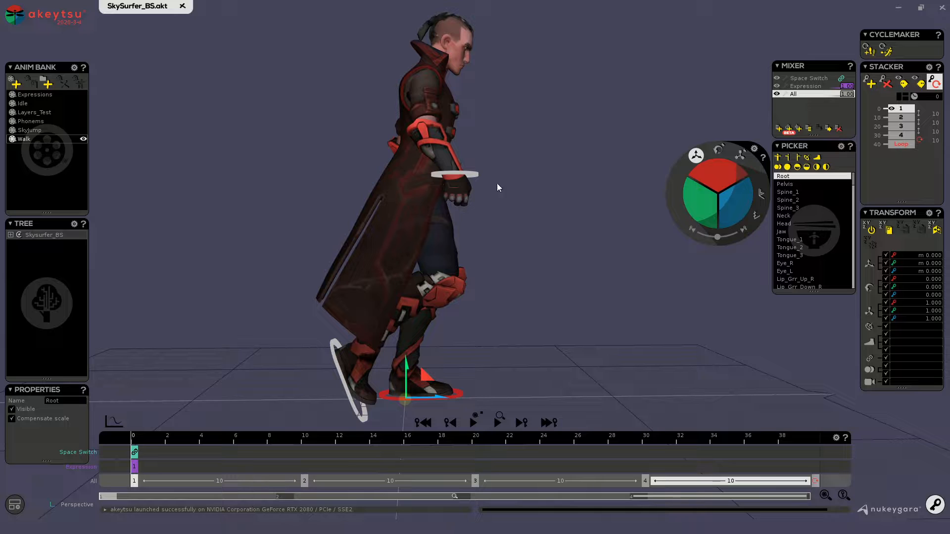
Examine which parts of the mesh the collar bones Collar_Small_2 and Collar_Big influence, looking from the character's front
alt+drag(569, 149, 499, 146)
alt+drag(558, 128, 489, 139)
alt+middle_drag(489, 139, 512, 245)
alt+right_drag(512, 146, 604, 186)
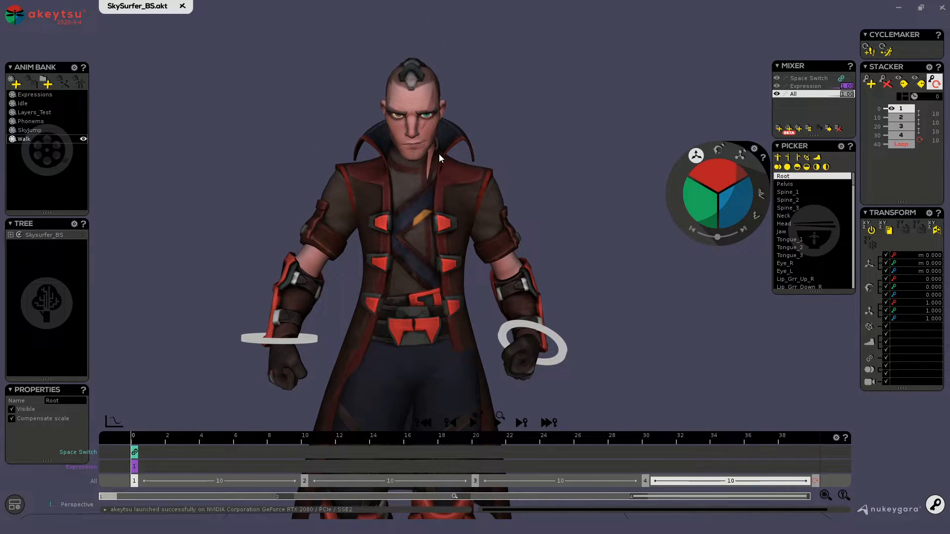
click(438, 157)
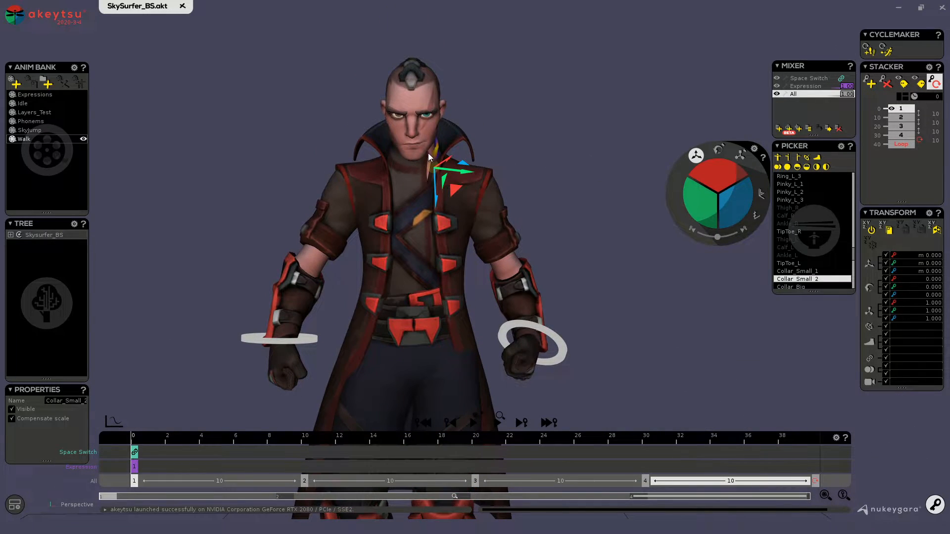
click(427, 155)
click(455, 138)
alt+drag(618, 252, 598, 292)
alt+middle_drag(598, 292, 562, 239)
alt+right_drag(562, 238, 529, 237)
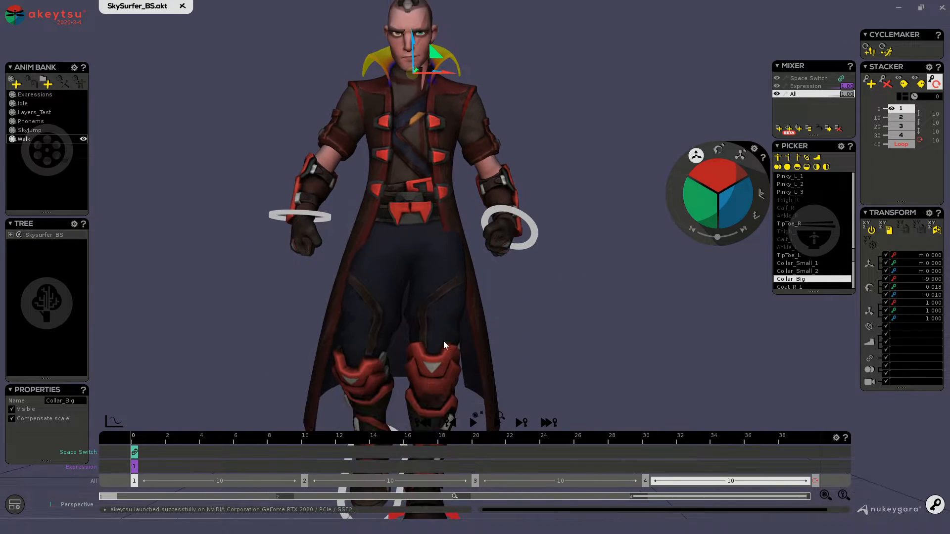
Examine the influence areas of Coat_R_1, Clavicle_R and the right arm and hand bones from the character's right side
alt+drag(569, 173, 572, 191)
alt+drag(277, 178, 420, 241)
click(403, 238)
alt+middle_drag(503, 312, 491, 292)
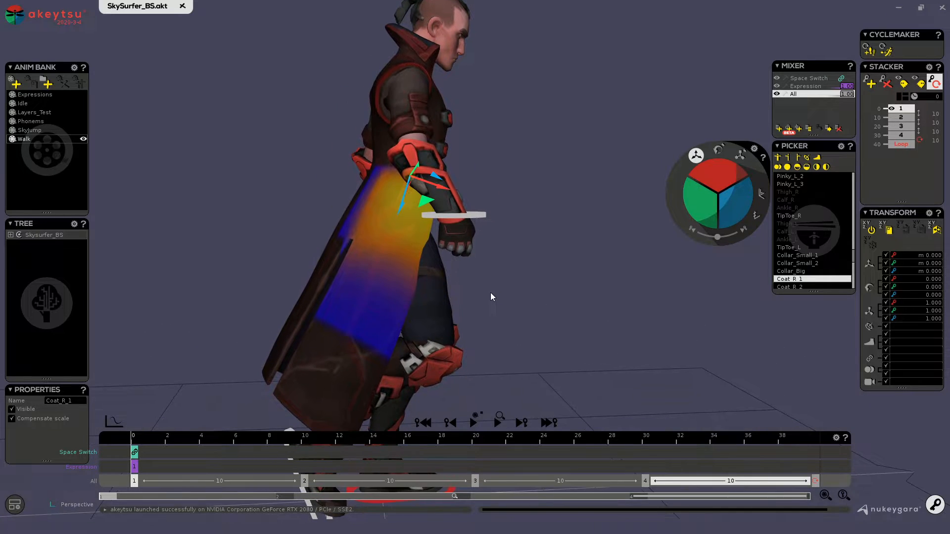
alt+right_drag(491, 292, 482, 290)
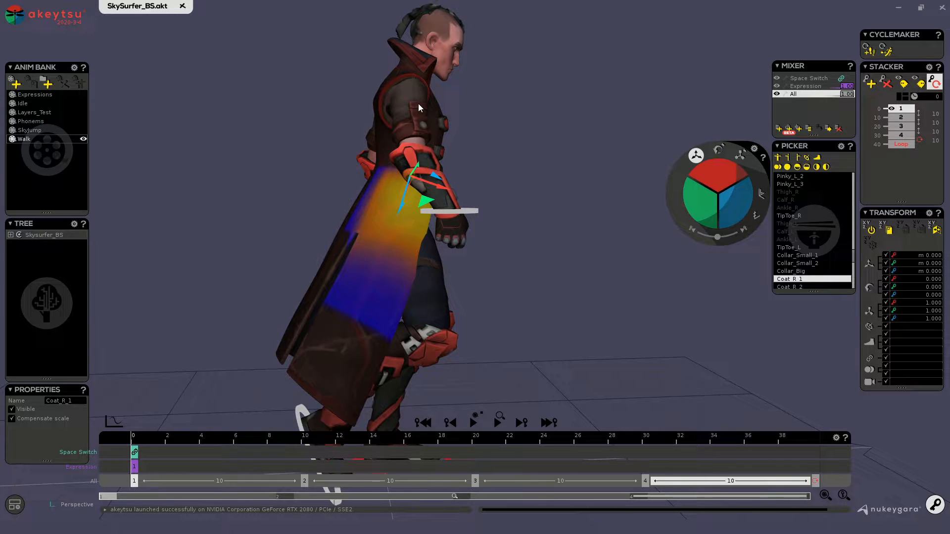
alt+drag(417, 103, 394, 142)
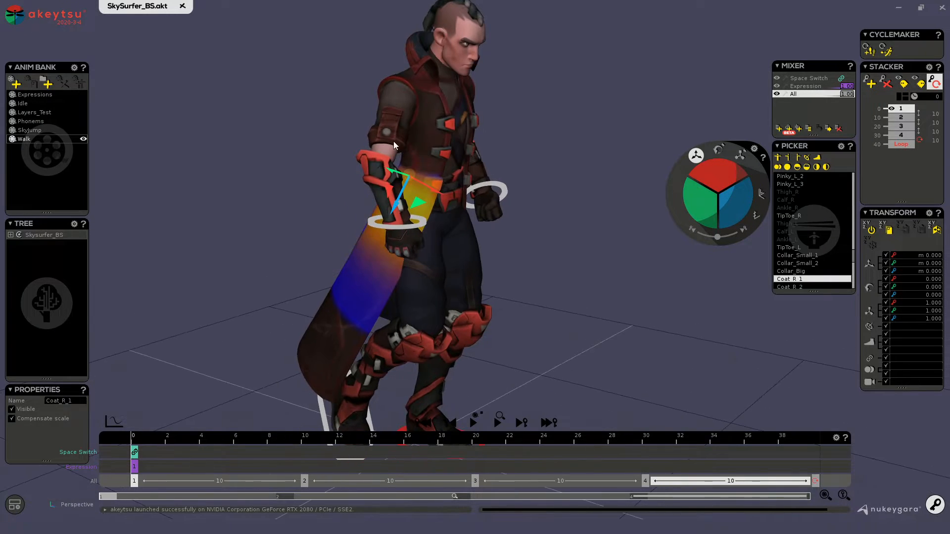
click(406, 79)
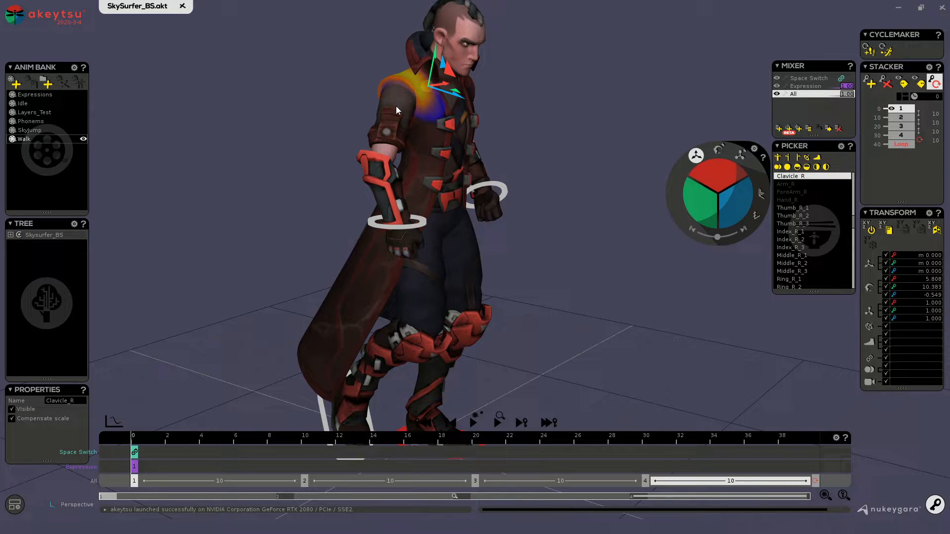
click(393, 142)
click(389, 196)
click(400, 238)
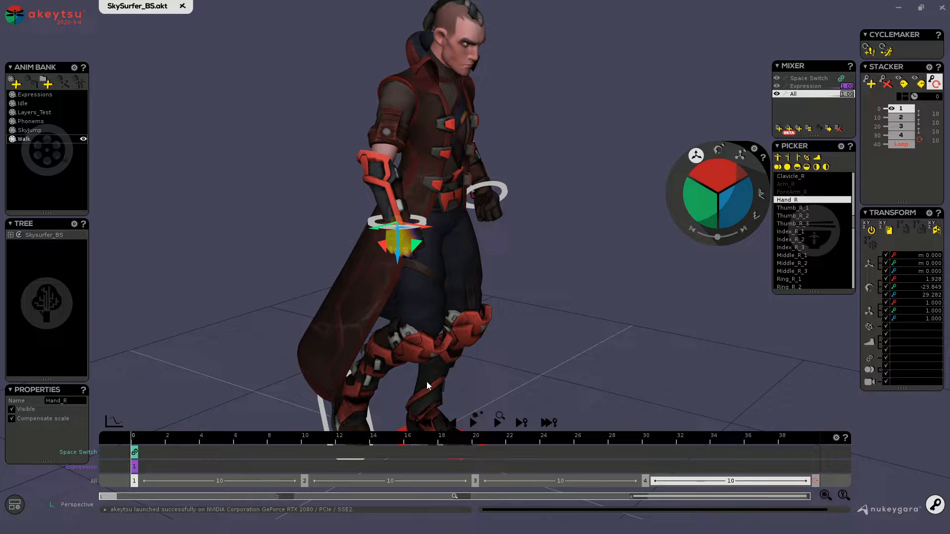
Examine the influence areas of Spine_1 and the coat bones Coat_1, Coat_L_1, Coat_R_2 and Coat_R_4_1 around the character
middle_drag(294, 286, 321, 267)
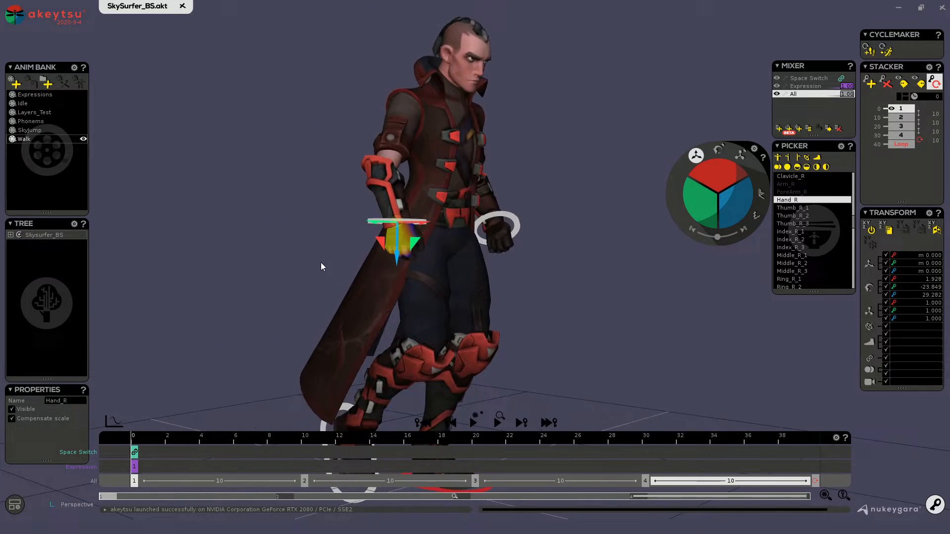
click(452, 193)
mouse_move(453, 224)
middle_down()
mouse_move(552, 244)
mouse_move(455, 233)
middle_up()
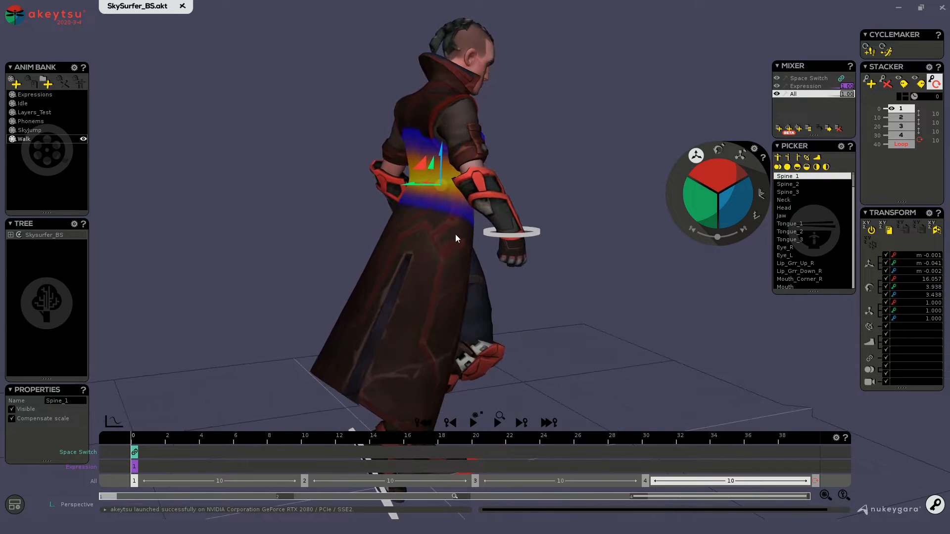
click(458, 214)
middle_drag(477, 344, 532, 297)
click(396, 238)
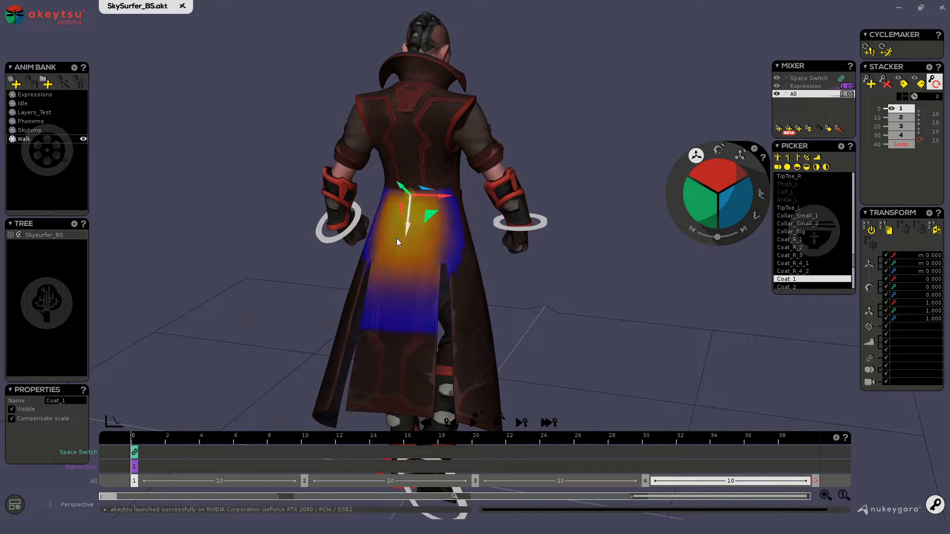
middle_drag(396, 238, 376, 217)
click(372, 260)
middle_drag(372, 260, 386, 234)
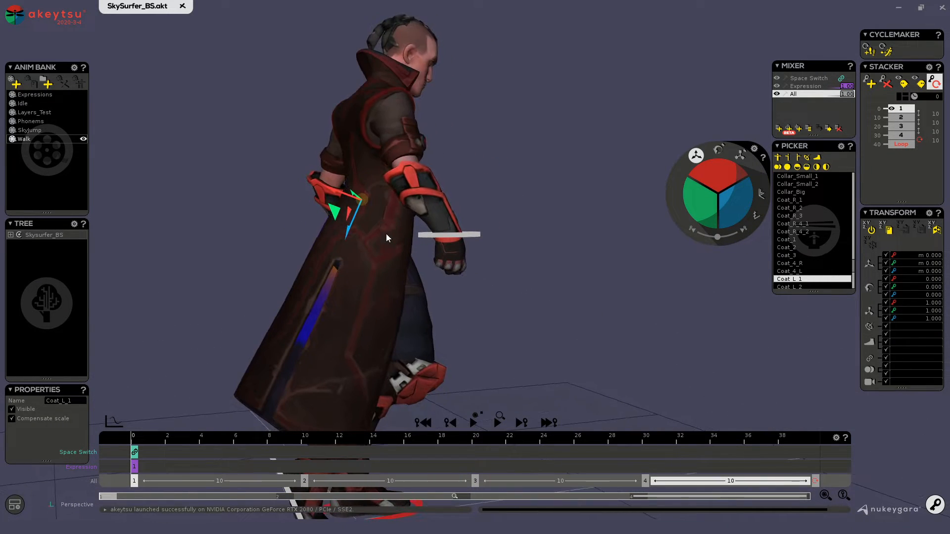
click(387, 239)
middle_drag(377, 316, 411, 248)
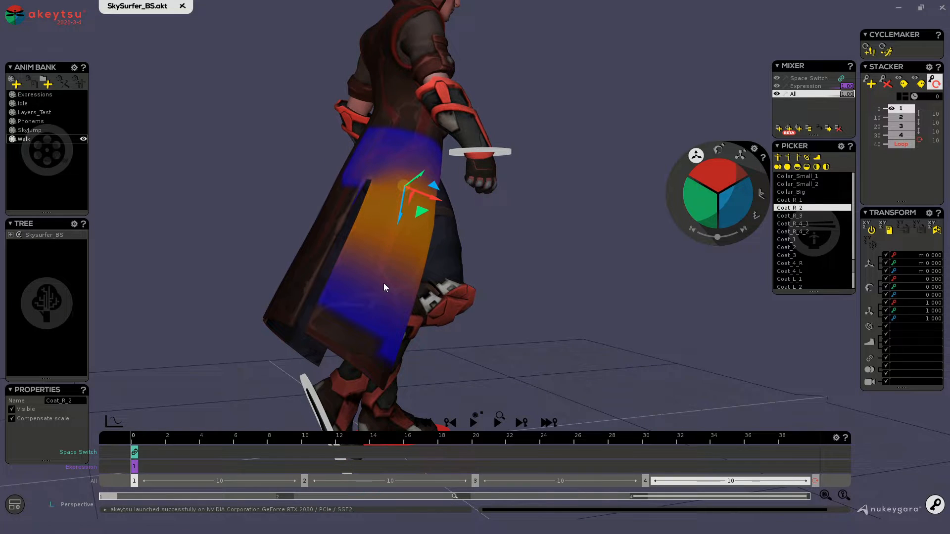
click(336, 314)
click(314, 325)
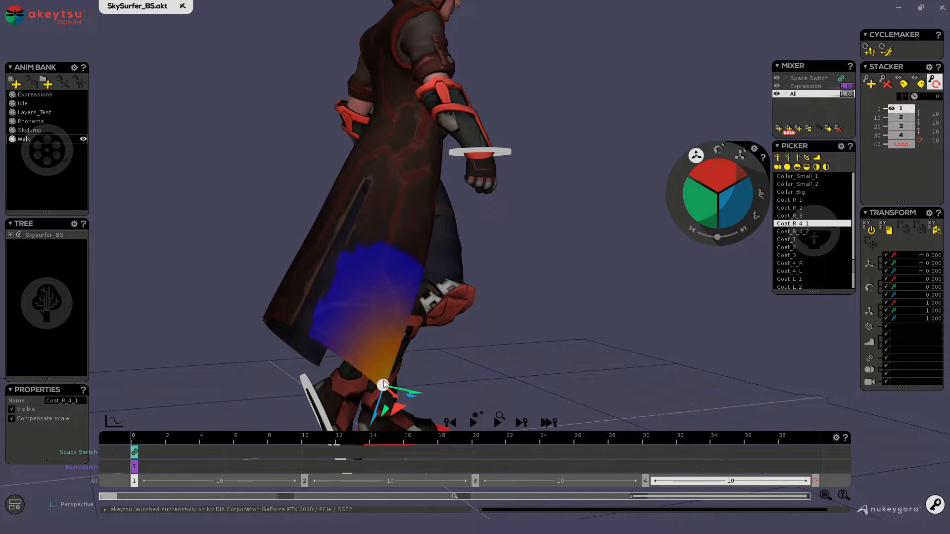
right_drag(530, 282, 516, 291)
Select Coat_R_1, switch to the Rotate manipulator and try a small rotation of the bone at frame 0
click(432, 152)
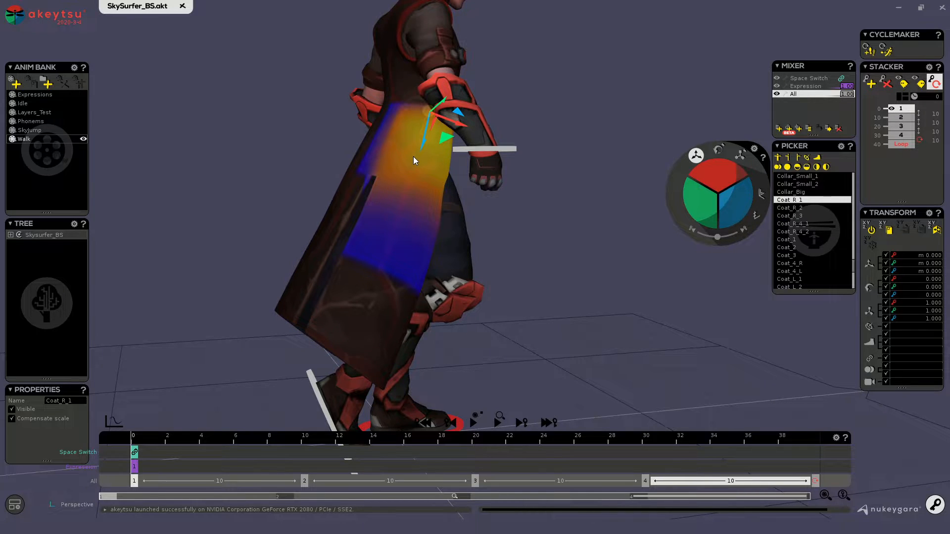
click(719, 150)
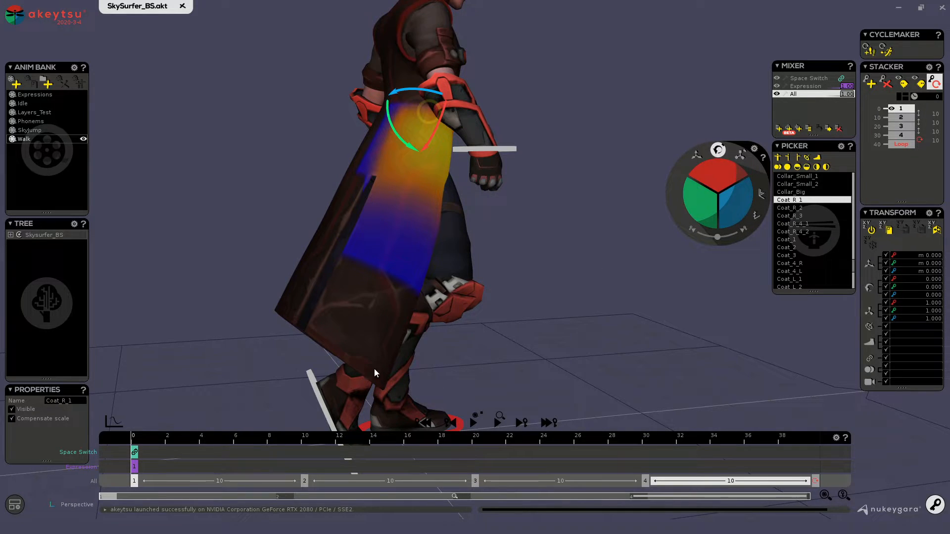
right_drag(418, 142, 488, 227)
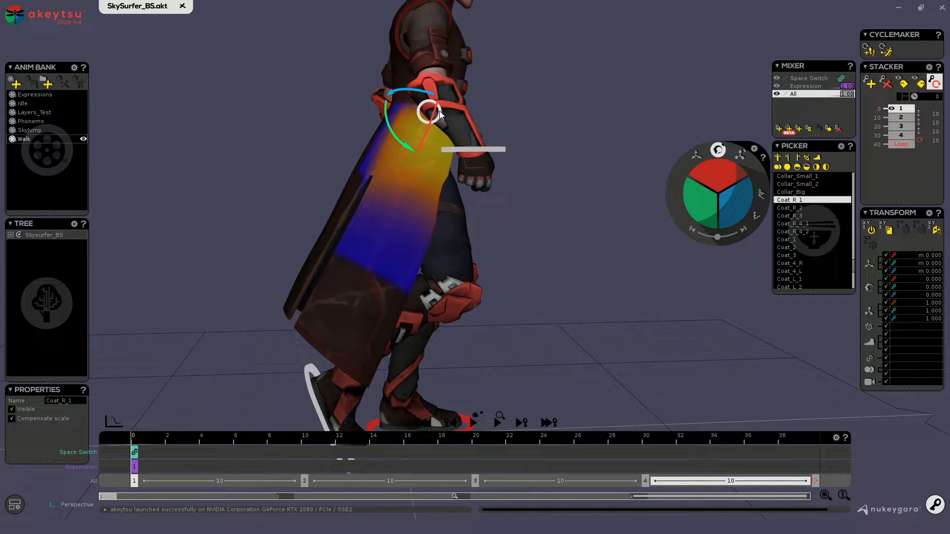
right_drag(528, 148, 529, 148)
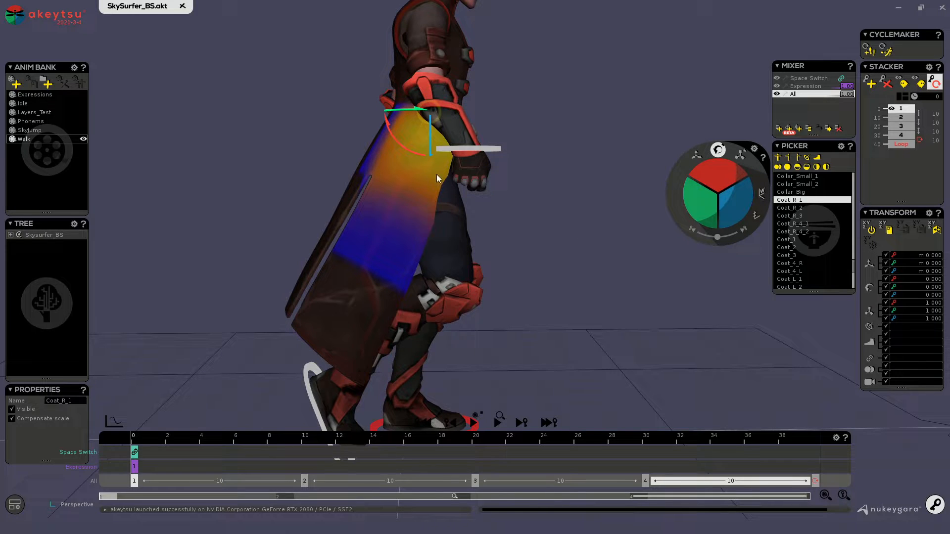
click(716, 178)
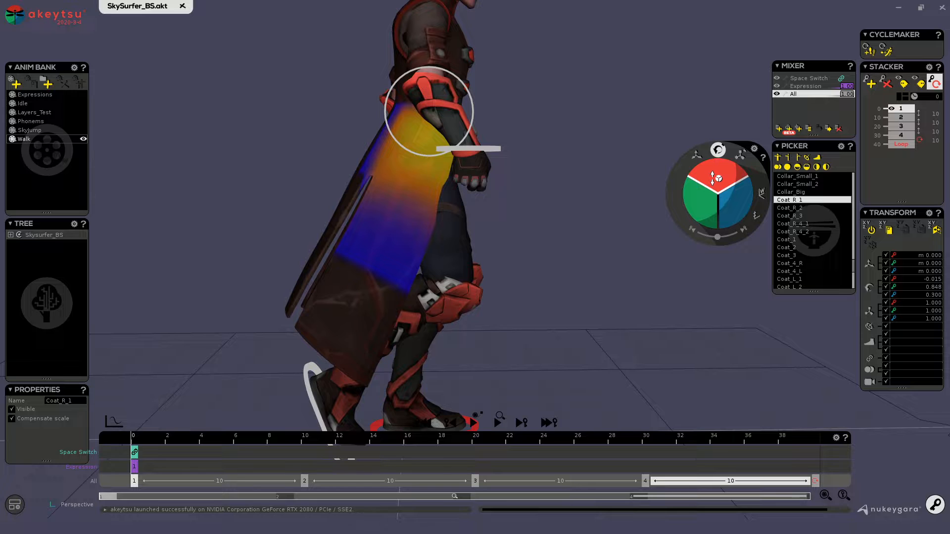
drag(179, 438, 53, 402)
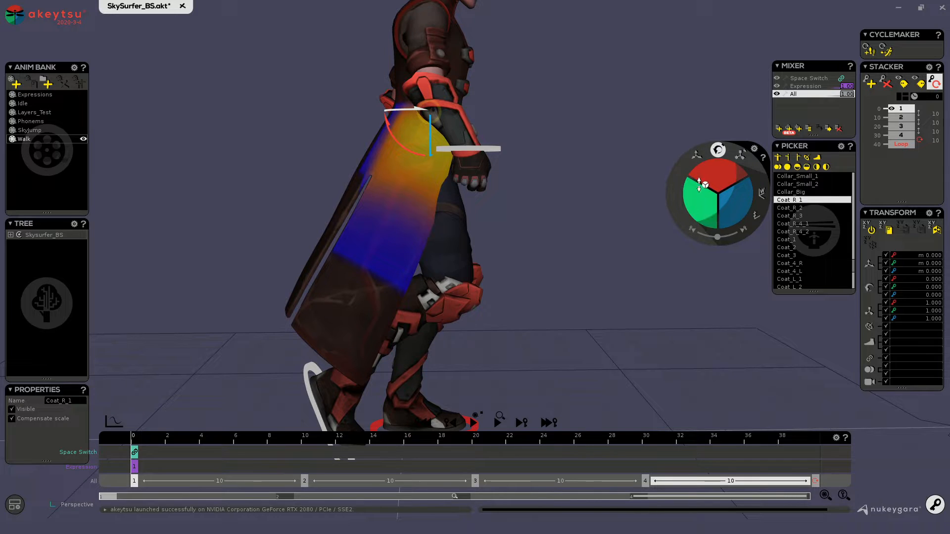
At frame 10, rotate Coat_R_1 about 18.9° on Y to swing the right coat flap forward
click(170, 444)
drag(171, 444, 302, 451)
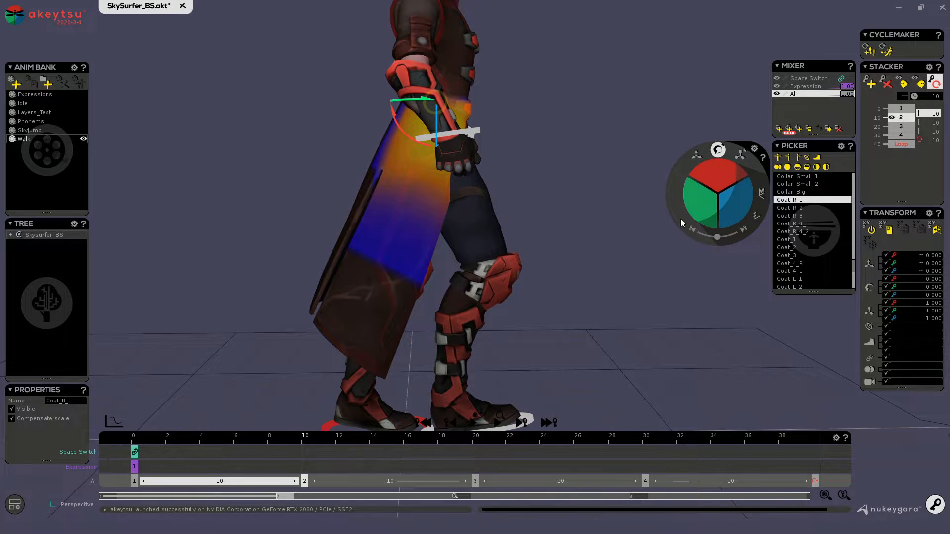
drag(714, 175, 729, 186)
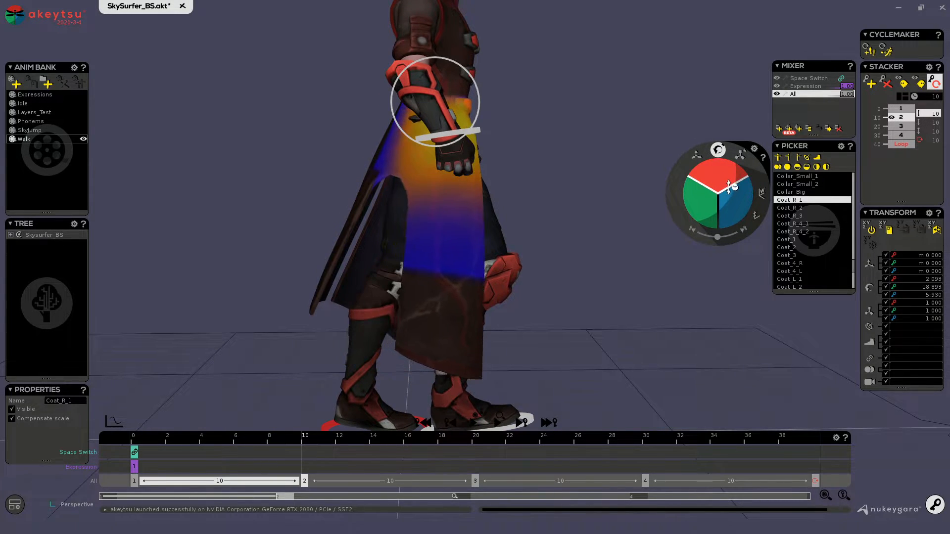
Check the coat flap from behind and shift Coat_R_1 about -0.018 m on X at frame 10
alt+drag(510, 206, 601, 203)
alt+drag(420, 121, 469, 241)
scroll(458, 165, up, 4)
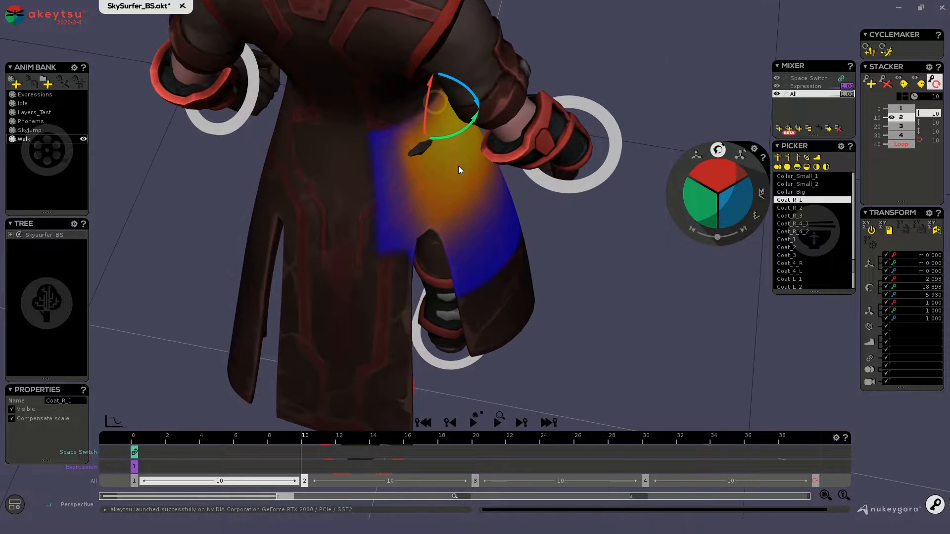
key(w)
drag(406, 99, 386, 242)
scroll(475, 204, down, 3)
alt+middle_drag(386, 241, 392, 210)
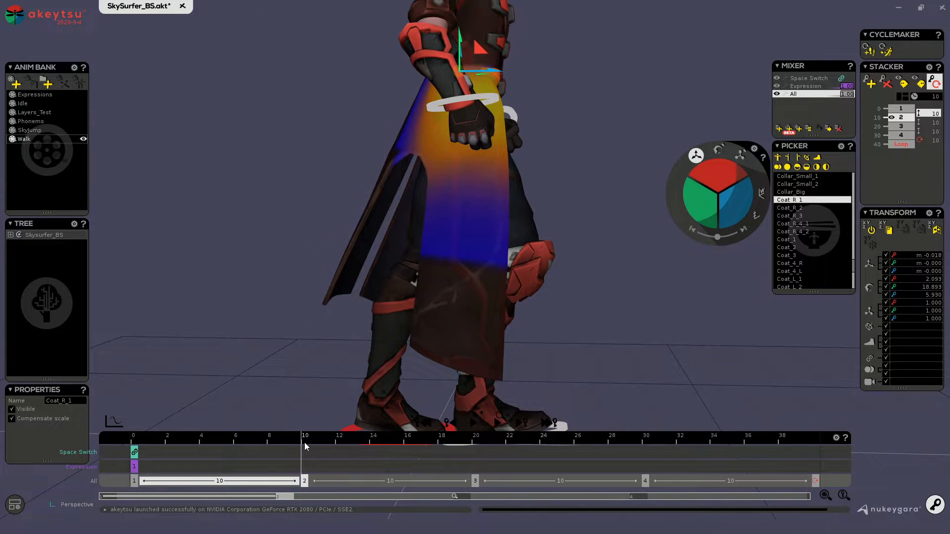
Rotate Coat_R_2 to about -17.9° on Y at frame 10 so the middle of the right flap trails backward
mouse_move(304, 442)
mouse_down()
mouse_move(135, 440)
mouse_move(324, 440)
mouse_move(304, 439)
mouse_up()
click(465, 242)
click(717, 150)
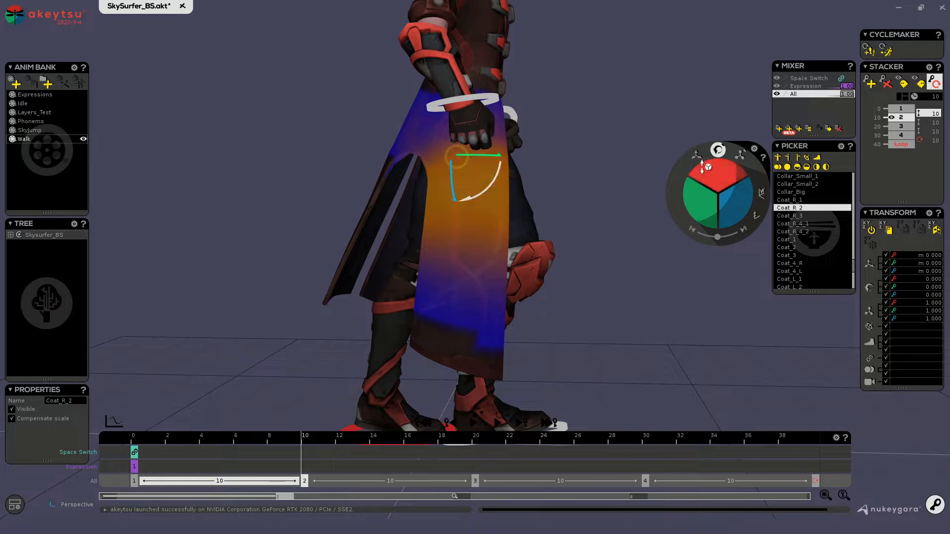
drag(713, 170, 713, 157)
mouse_move(299, 439)
mouse_down()
mouse_move(171, 434)
mouse_move(293, 438)
mouse_up()
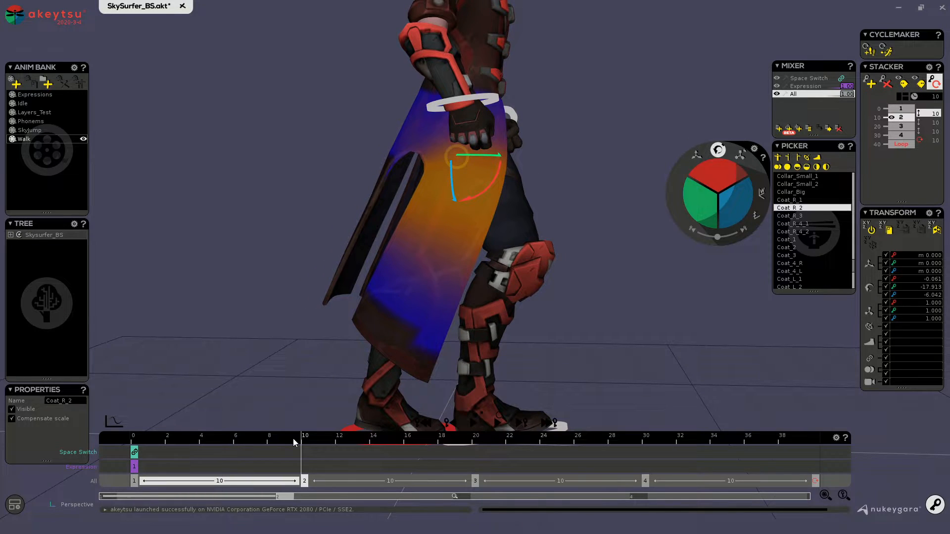
At frame 10, rotate Coat_R_3 to about 14.4° on Y and Coat_R_2 further back to about -28.1°
click(403, 295)
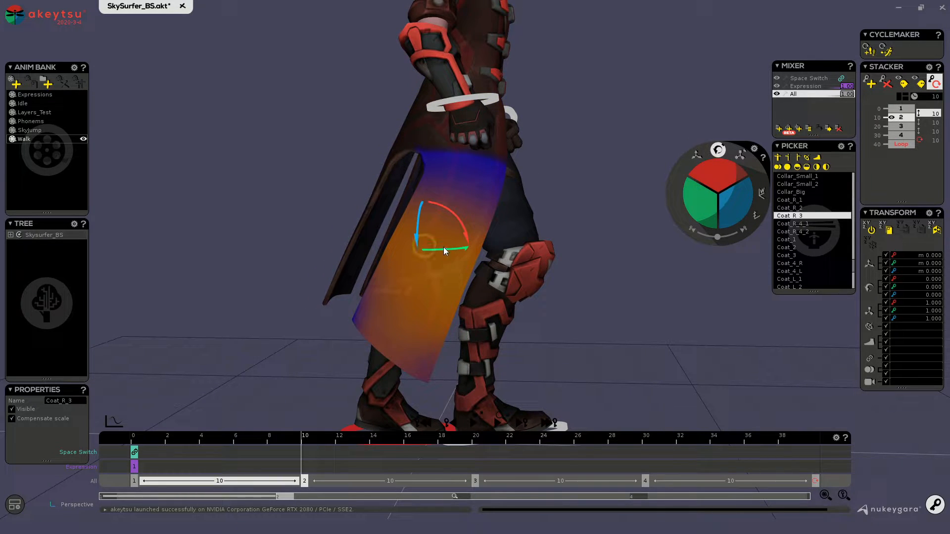
drag(709, 178, 720, 188)
mouse_move(302, 440)
mouse_down()
mouse_move(165, 439)
mouse_move(355, 444)
mouse_move(122, 441)
mouse_move(302, 444)
mouse_up()
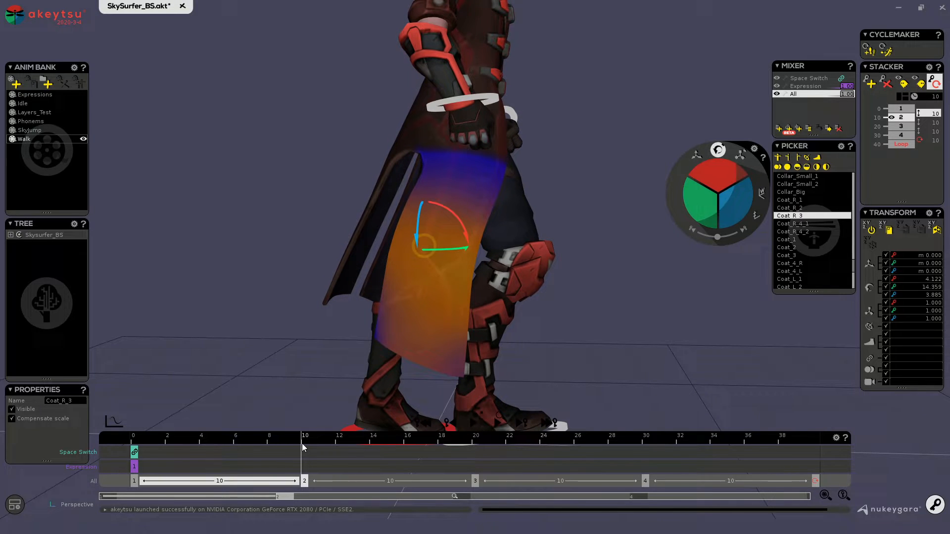
click(471, 196)
drag(723, 169, 726, 165)
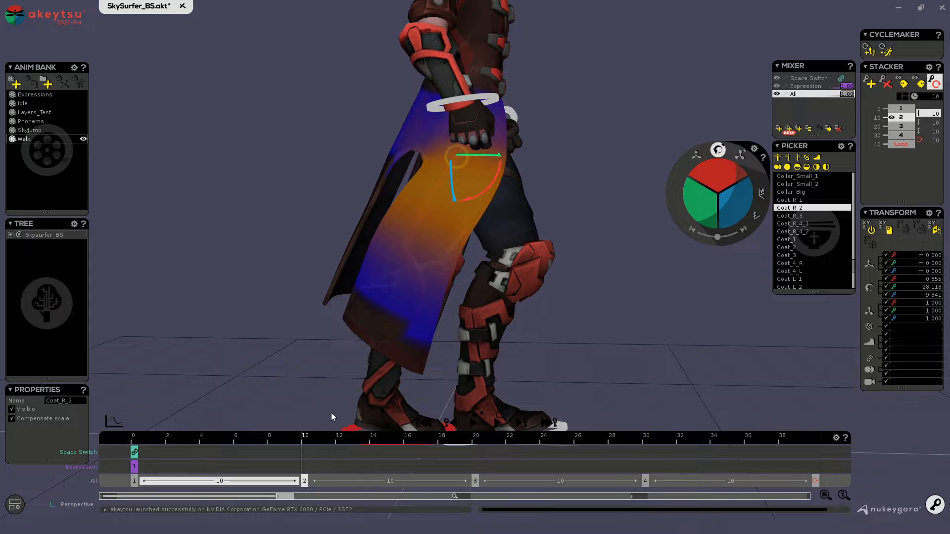
At frame 20, rotate Coat_R_1 to swing the right flap forward and bend Coat_R_3 about -10.3° on Y
drag(299, 444, 471, 439)
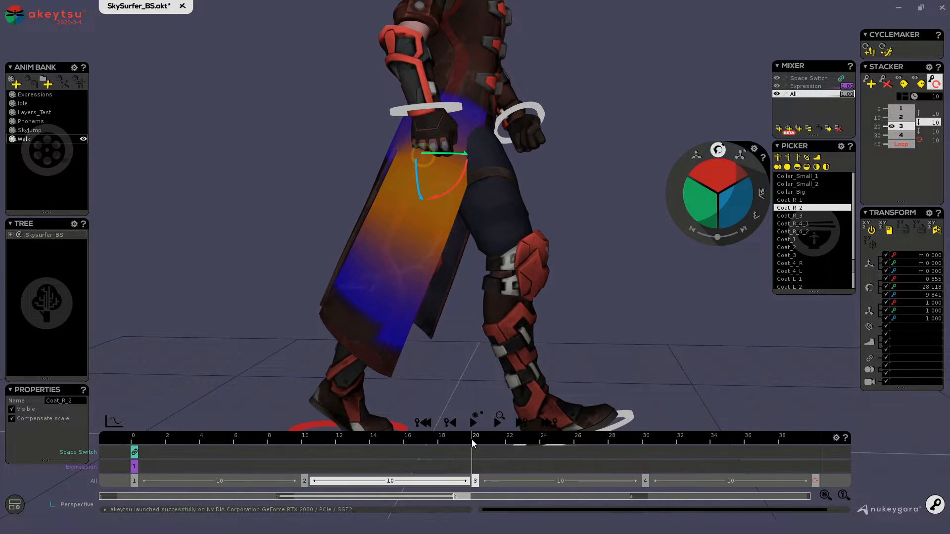
alt+drag(491, 219, 510, 211)
key(Up)
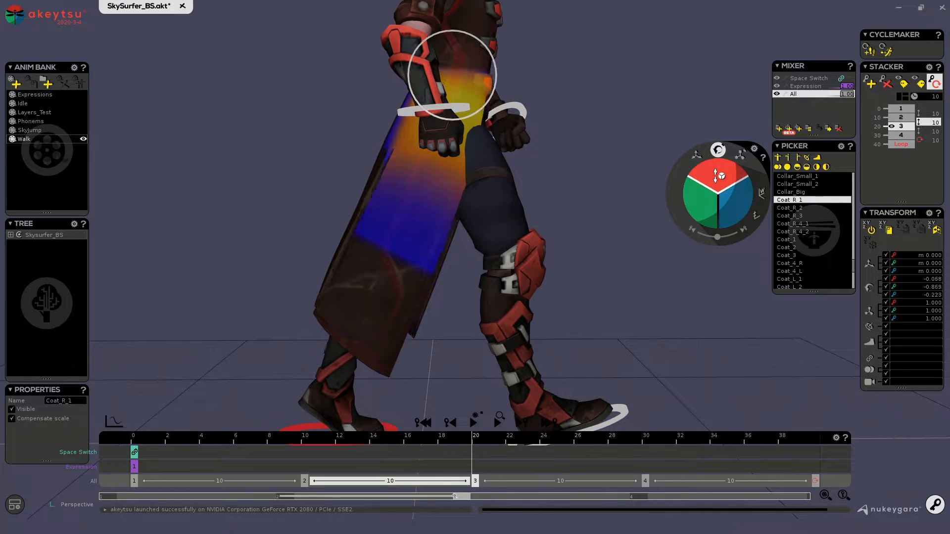
mouse_move(717, 175)
mouse_down()
mouse_move(727, 188)
mouse_move(717, 178)
mouse_move(712, 187)
mouse_up()
key(Down)
key(Down)
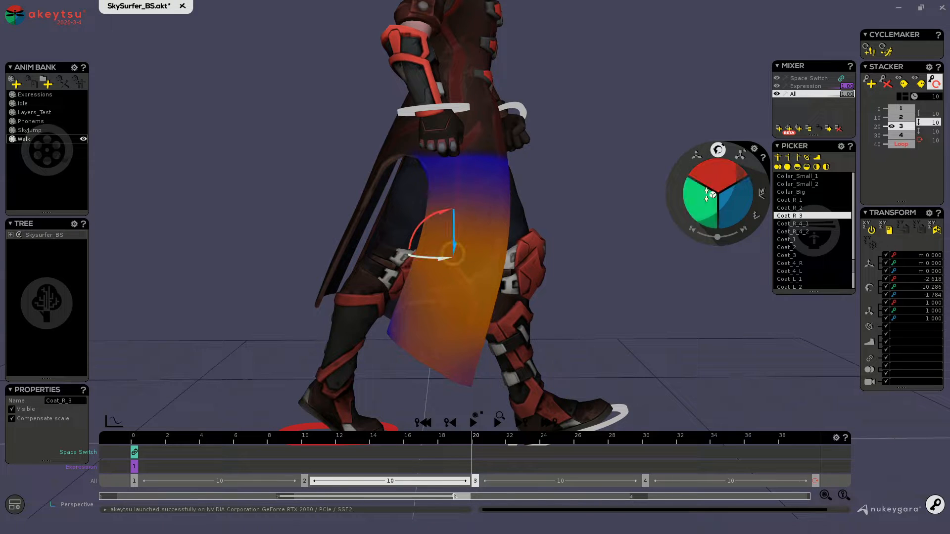
At frame 10, bend Coat_R_3 and Coat_R_4_1 and rotate Coat_R_2 to about -17.1° on Y to smooth the right flap's curve
drag(445, 440, 305, 456)
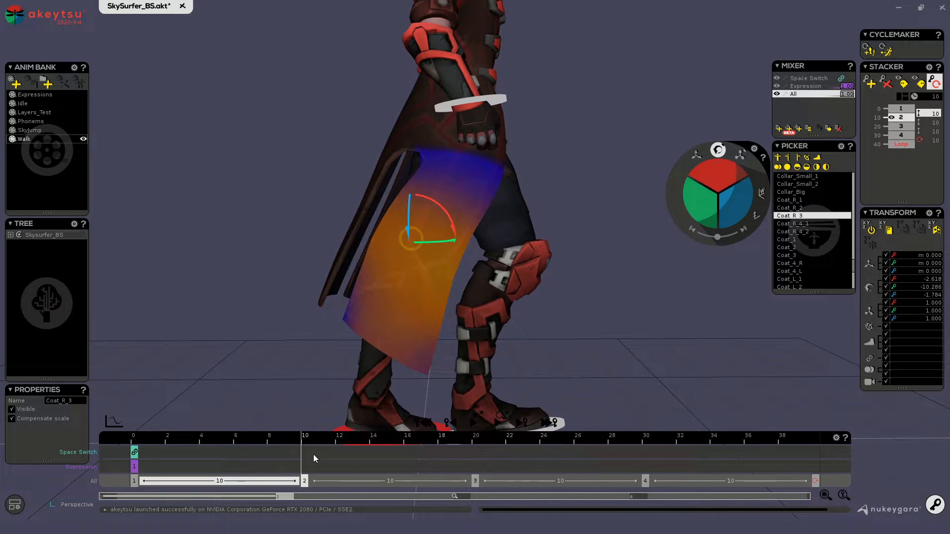
drag(723, 174, 716, 167)
key(Down)
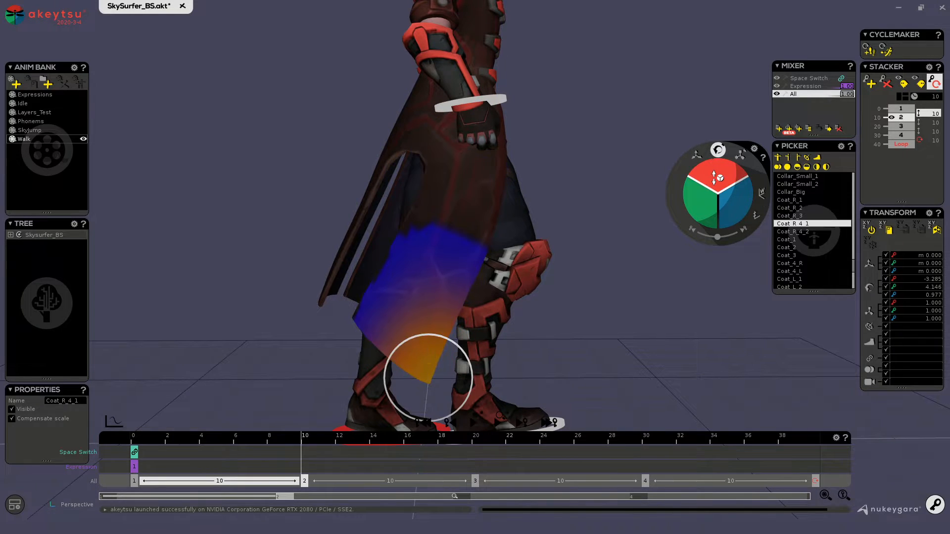
click(453, 226)
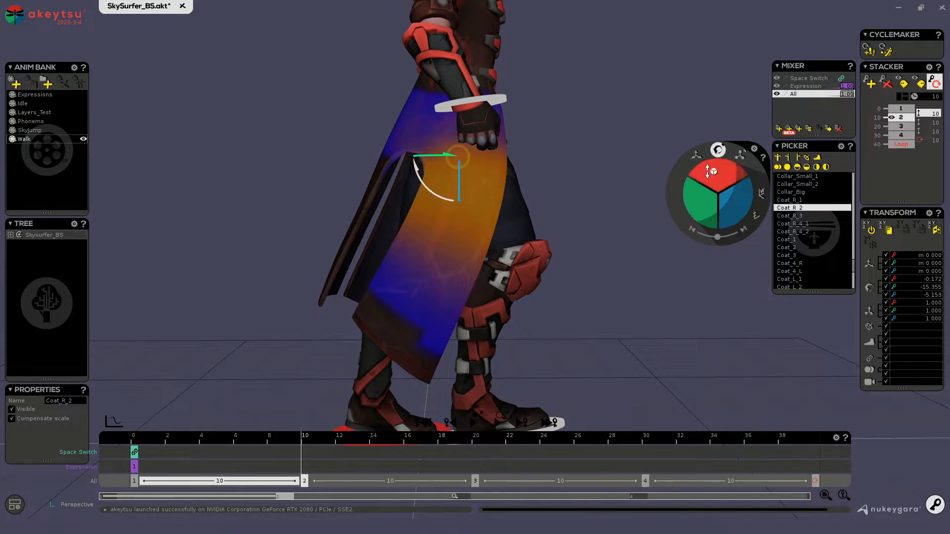
drag(713, 175, 713, 170)
At frame 20, swing Coat_R_2 forward, rotate Coat_R_3 to about 3.4° on Y and adjust Coat_R_4_1 at the flap's tip
drag(278, 445, 463, 441)
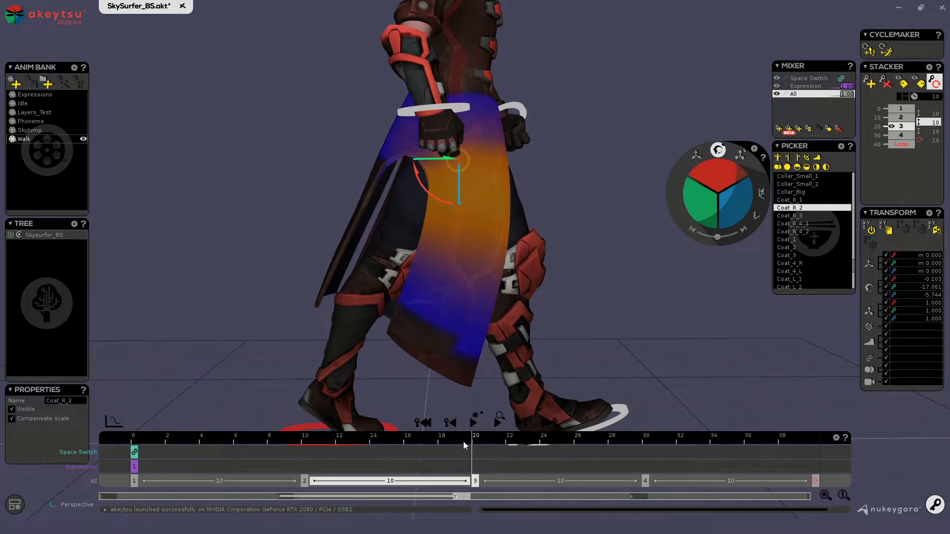
click(456, 312)
key(Up)
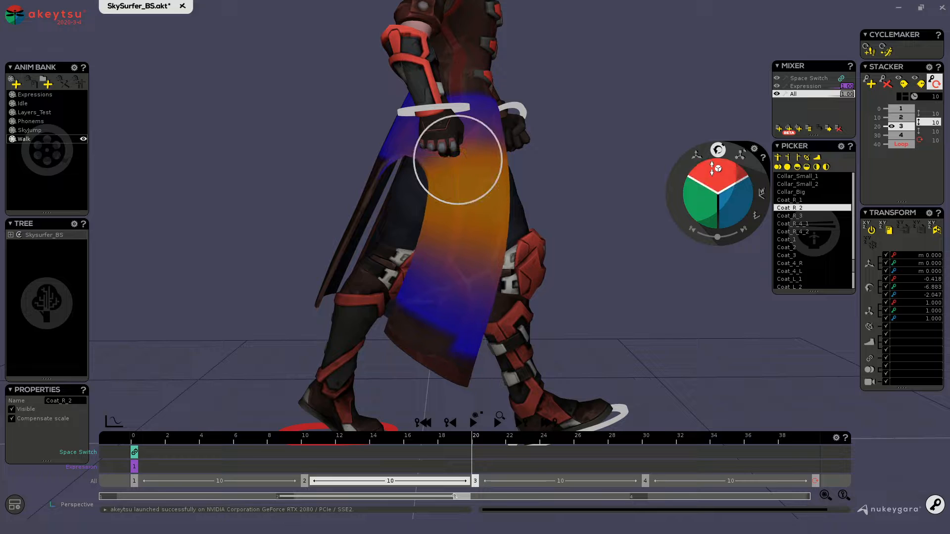
key(Down)
drag(716, 178, 717, 181)
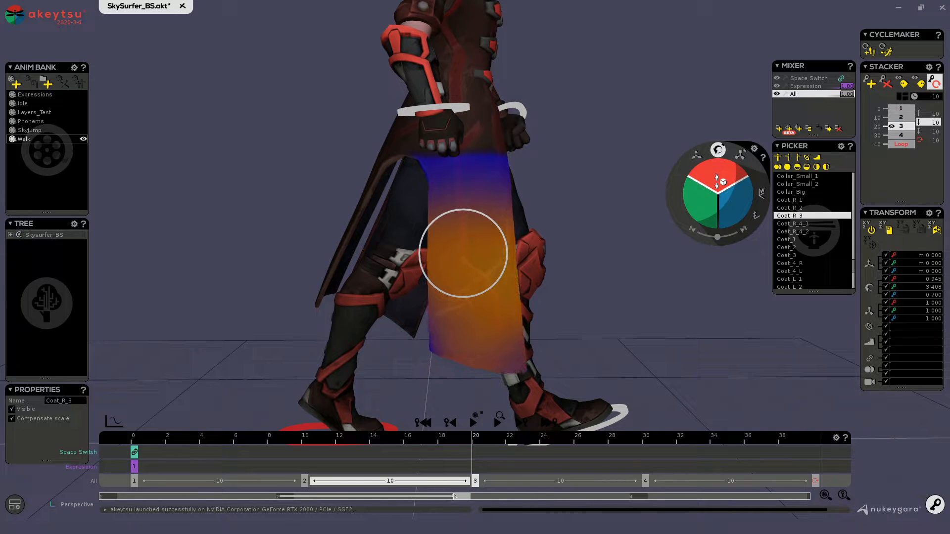
key(Down)
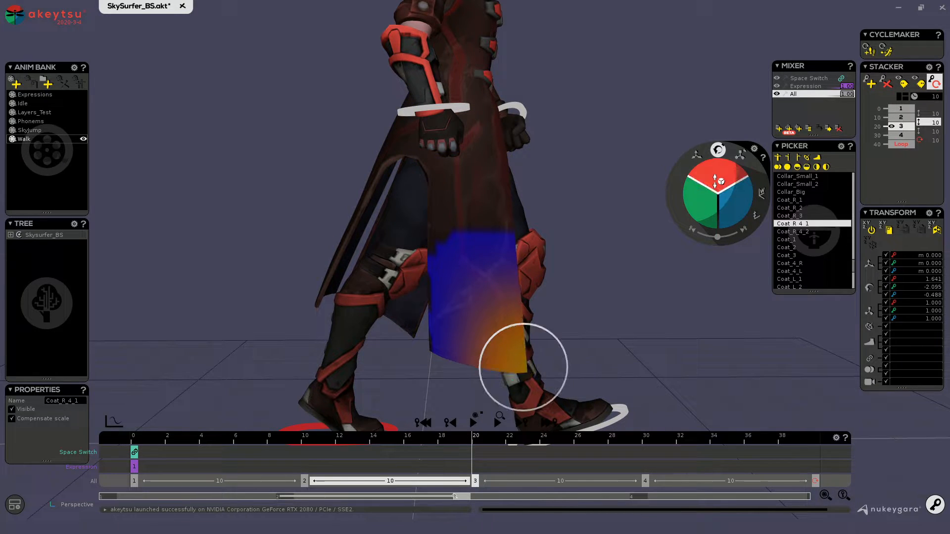
drag(717, 188, 716, 191)
drag(562, 368, 572, 372)
At frame 30, swing the right flap forward with Coat_R_1, Coat_R_2 and Coat_R_3, and rotate Coat_R_4_1 to about 10.5° on Y
drag(471, 440, 644, 440)
click(386, 218)
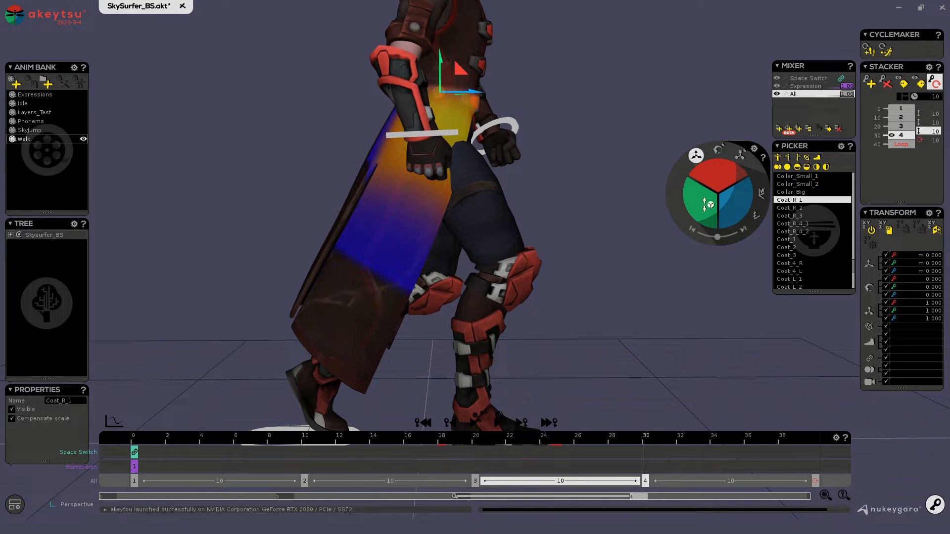
click(717, 151)
mouse_move(709, 178)
mouse_down()
mouse_move(729, 191)
mouse_move(721, 177)
mouse_up()
key(Down)
key(Down)
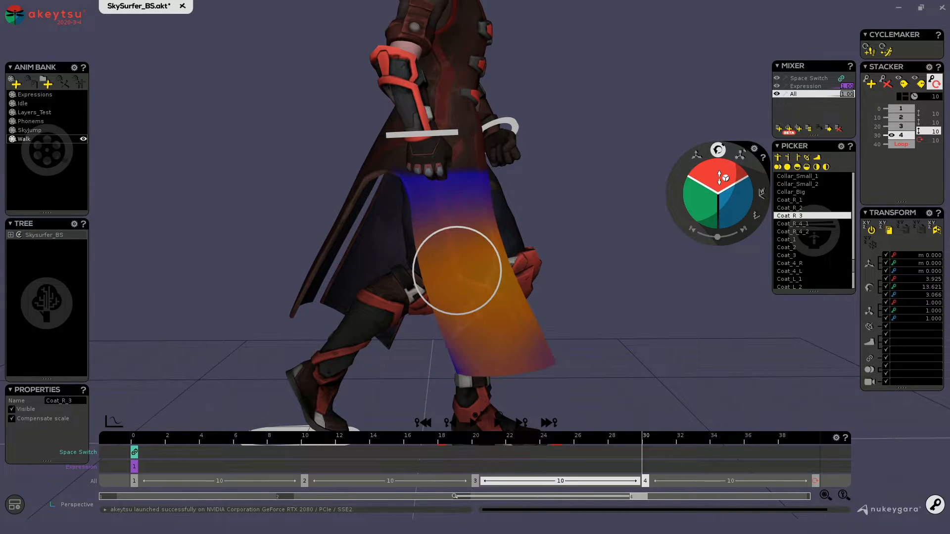
key(Down)
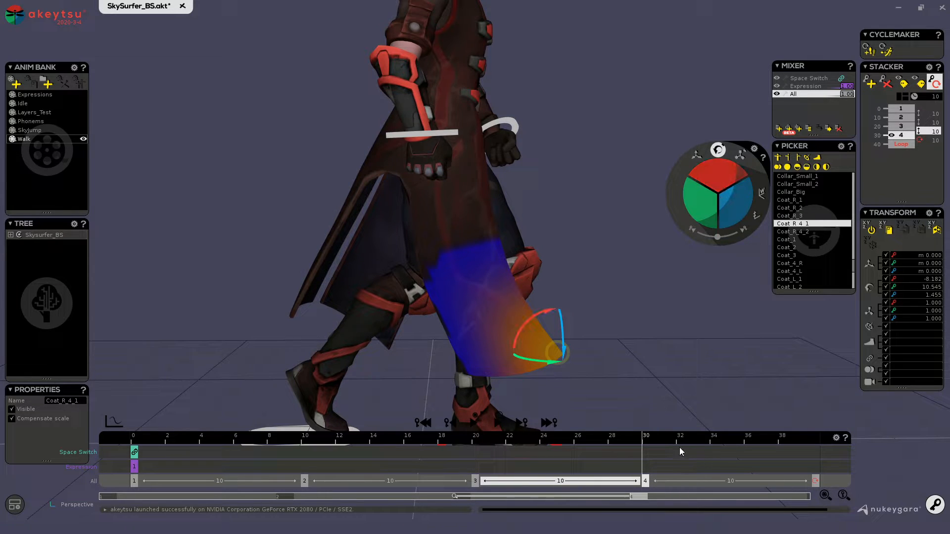
Play the Walk animation from frame 0 to check the right coat flap's motion
drag(679, 447, 133, 440)
key(space)
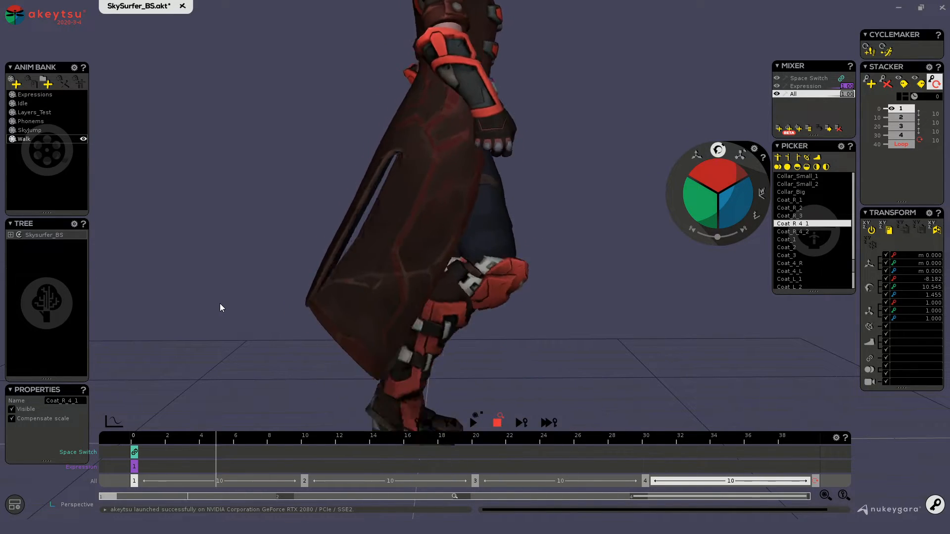
key(space)
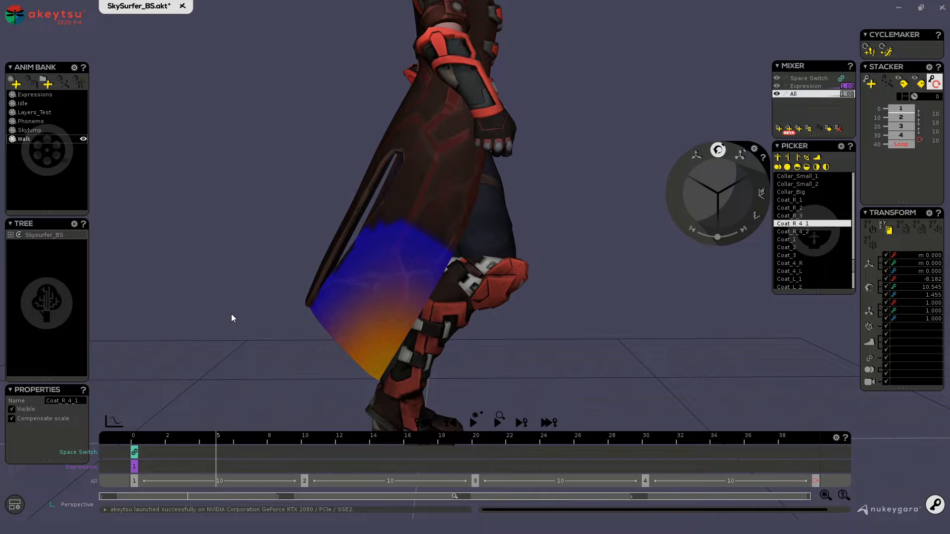
At frame 0, rotate Coat_R_1 sideways to about -2.3° on X and 8.9° on Z, checking the flap from the front and behind
click(444, 172)
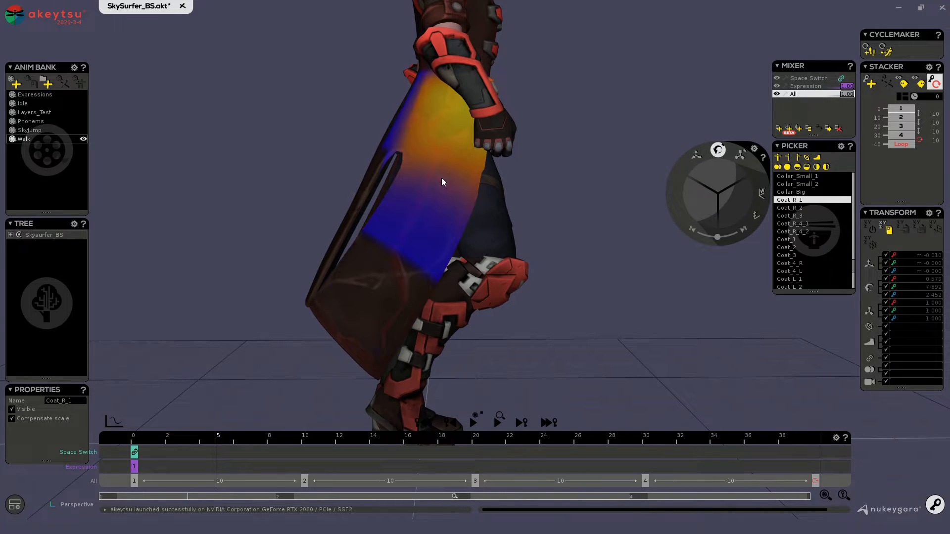
drag(231, 442, 134, 446)
middle_drag(452, 353, 456, 149)
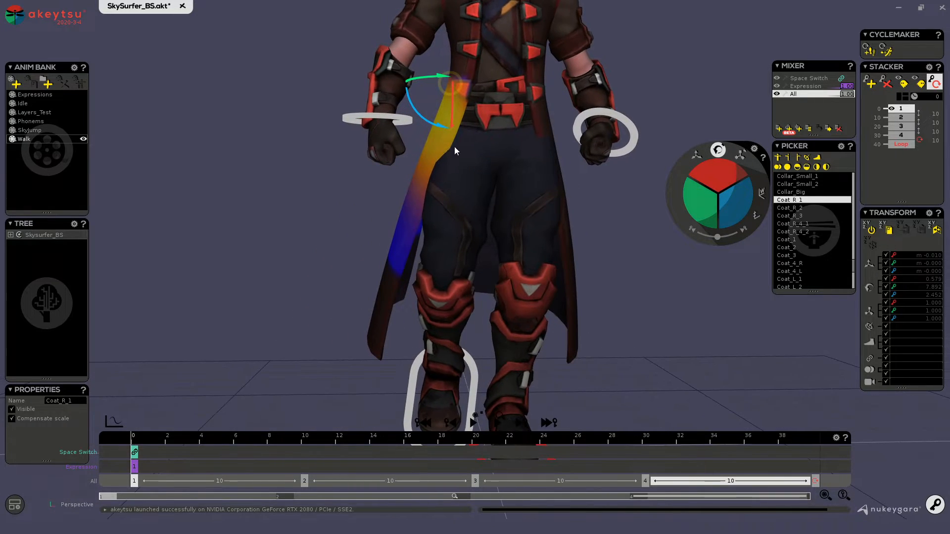
middle_drag(450, 192, 382, 313)
scroll(461, 165, up, 4)
middle_drag(436, 292, 485, 314)
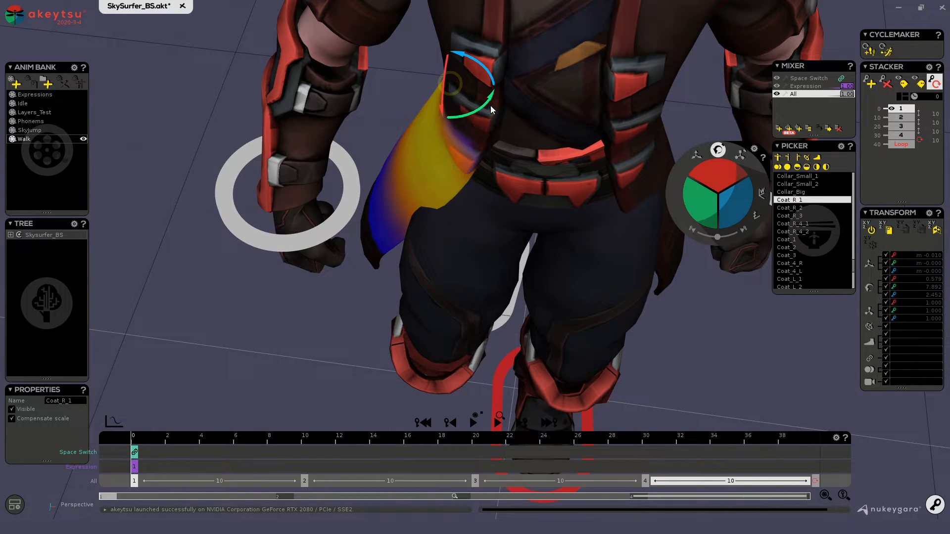
drag(489, 101, 484, 103)
key(ctrl+z)
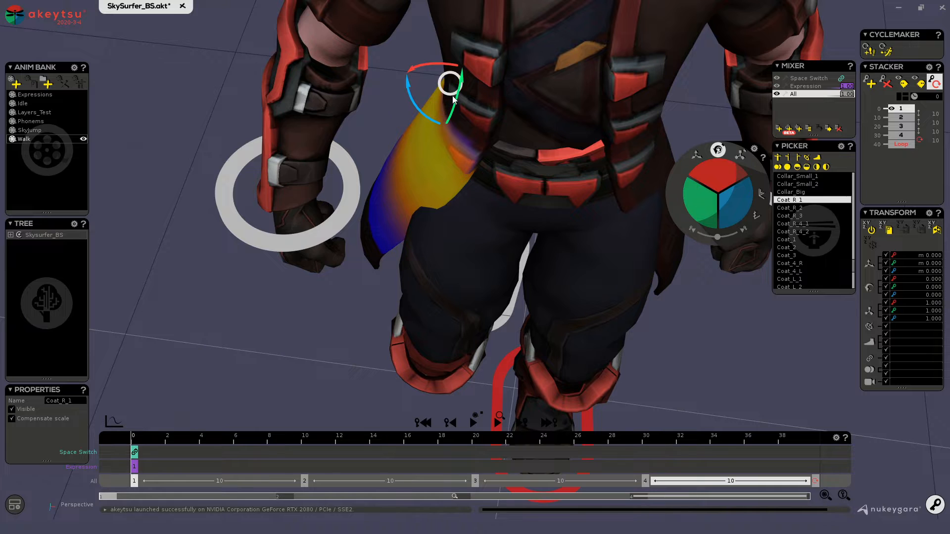
drag(453, 99, 456, 132)
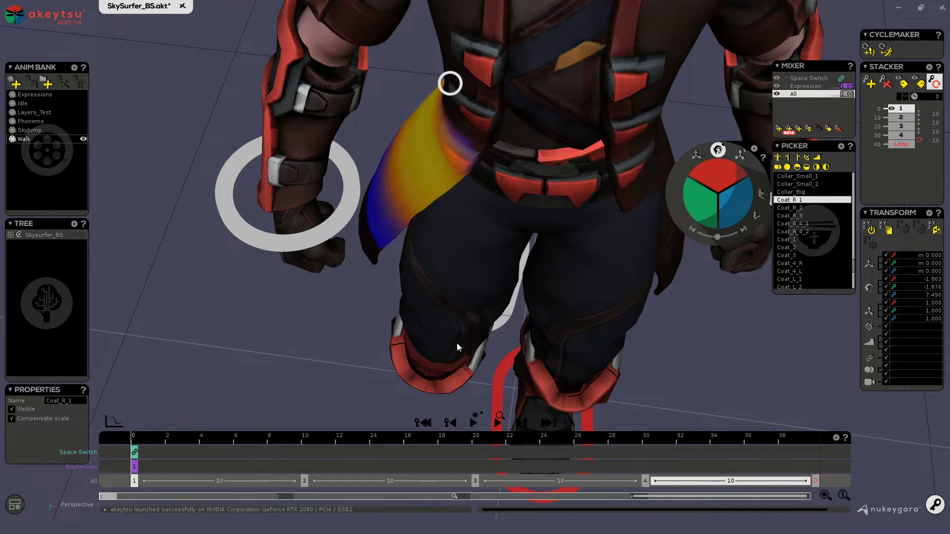
drag(453, 356, 442, 175)
alt+drag(469, 130, 455, 74)
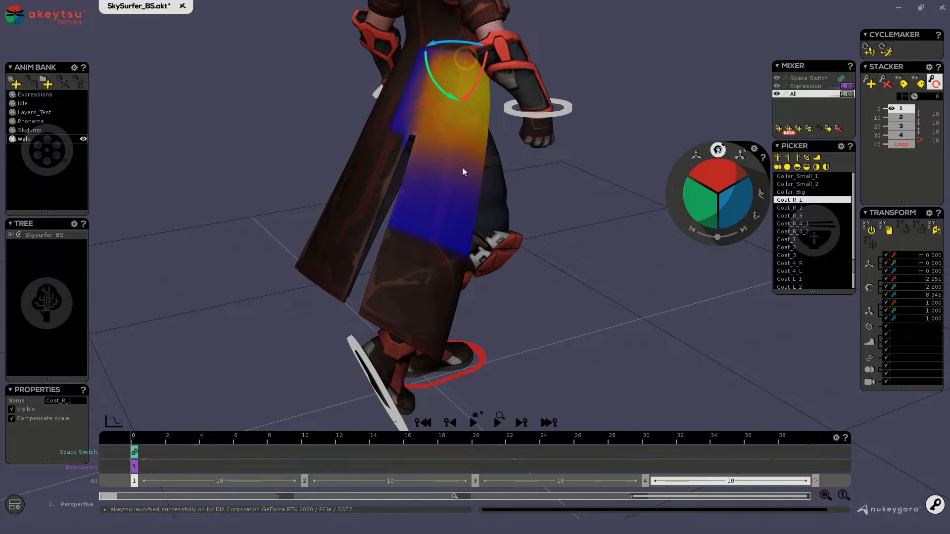
alt+drag(544, 217, 394, 191)
At frame 0, rotate Coat_R_2 sideways and bend Coat_R_3 inward to about 6.7° on X
key(Down)
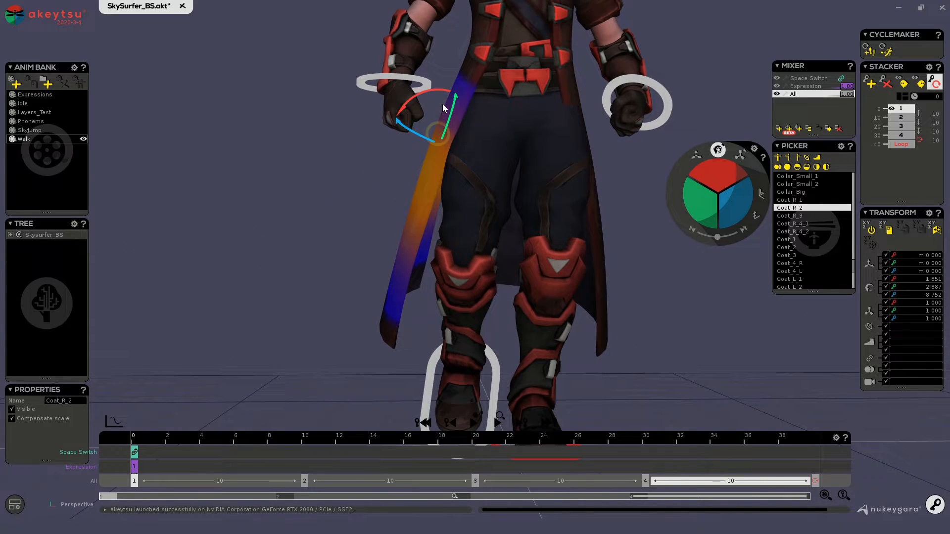
drag(433, 129, 431, 129)
key(Down)
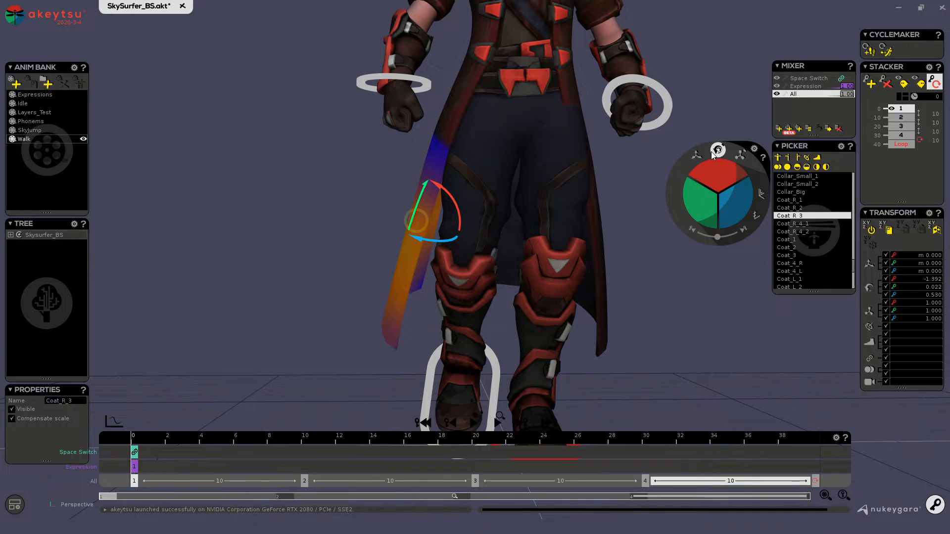
drag(723, 175, 714, 166)
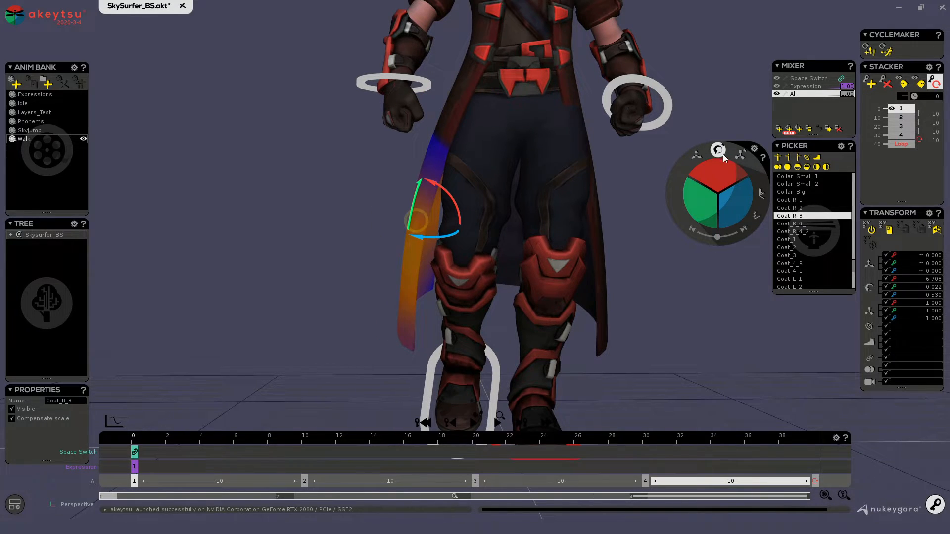
mouse_move(486, 207)
alt+mouse_down()
mouse_move(570, 218)
mouse_move(703, 205)
mouse_move(501, 202)
mouse_move(497, 220)
alt+mouse_up()
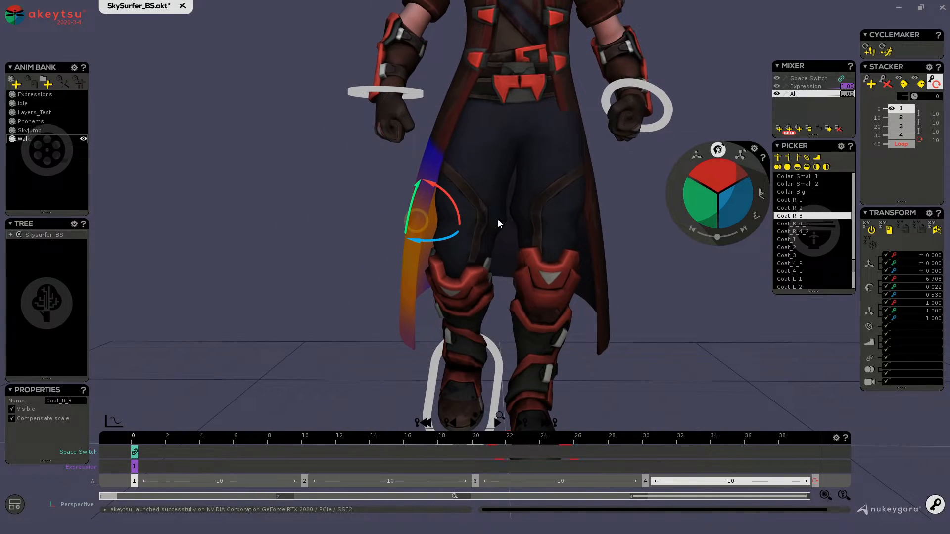
At frame 10, rotate Coat_R_1 and Coat_R_2 sideways as seen from the front, and set Coat_R_3 to about 2.2° on X
click(450, 116)
alt+drag(229, 238, 443, 252)
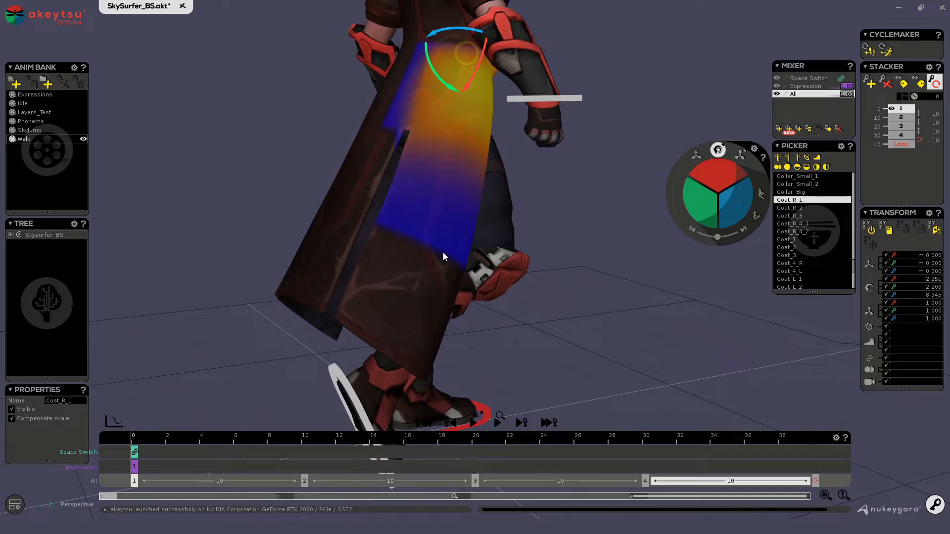
key(Down)
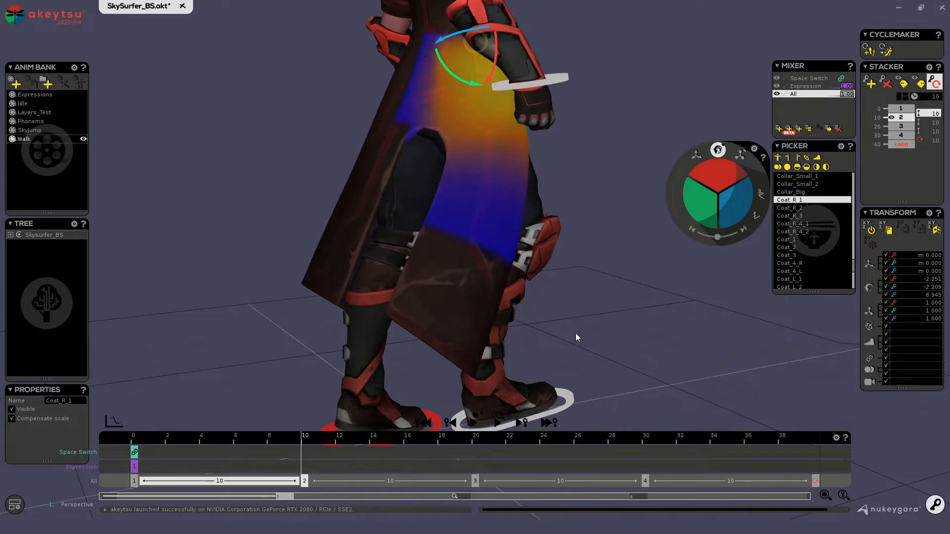
alt+drag(577, 338, 473, 234)
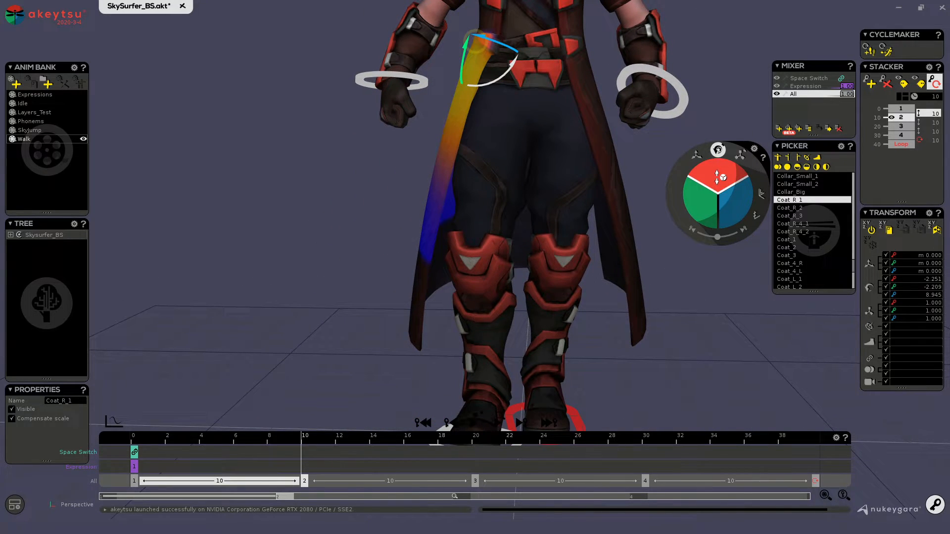
drag(716, 177, 718, 172)
key(Down)
key(Down)
middle_drag(657, 296, 317, 226)
At frame 20, rotate Coat_R_1 sideways to clear the right leg while keeping the flap swung forward
key(Right)
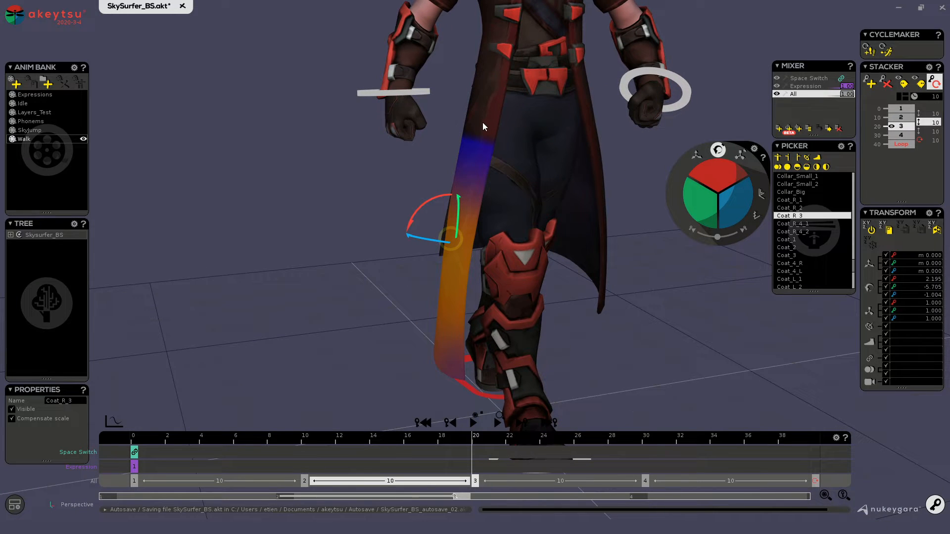
click(483, 127)
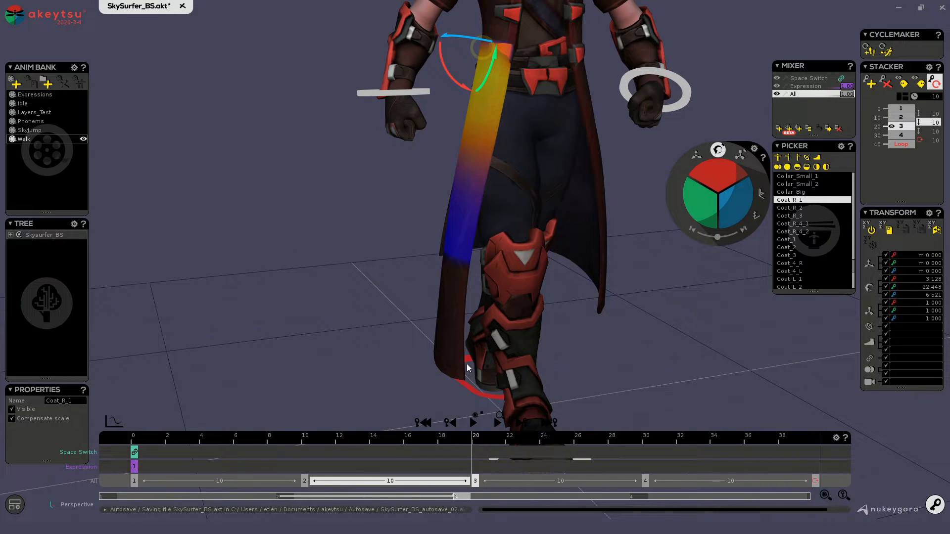
middle_drag(374, 269, 432, 136)
middle_drag(499, 95, 602, 69)
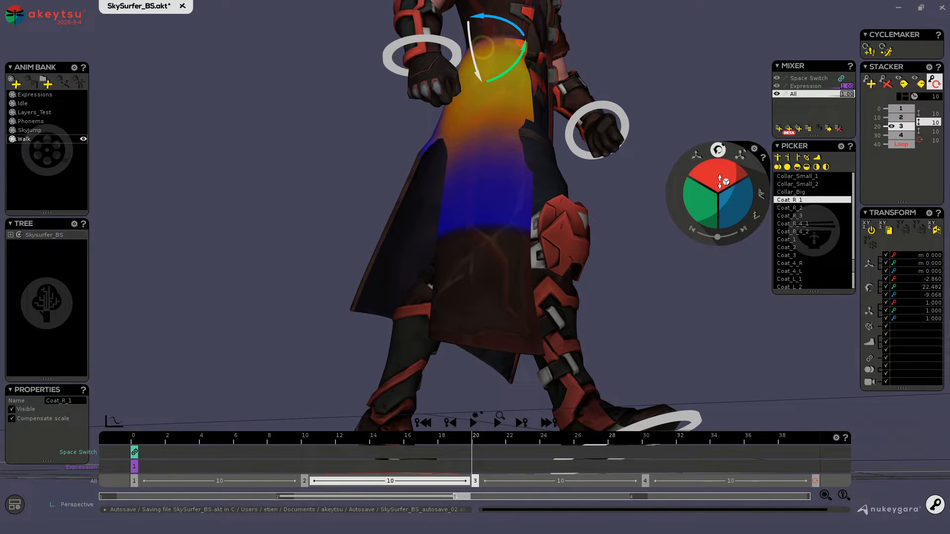
drag(720, 179, 720, 183)
At frame 20, adjust Coat_R_2's sideways rotation and bend Coat_R_3 to about 4.5° on X
key(Down)
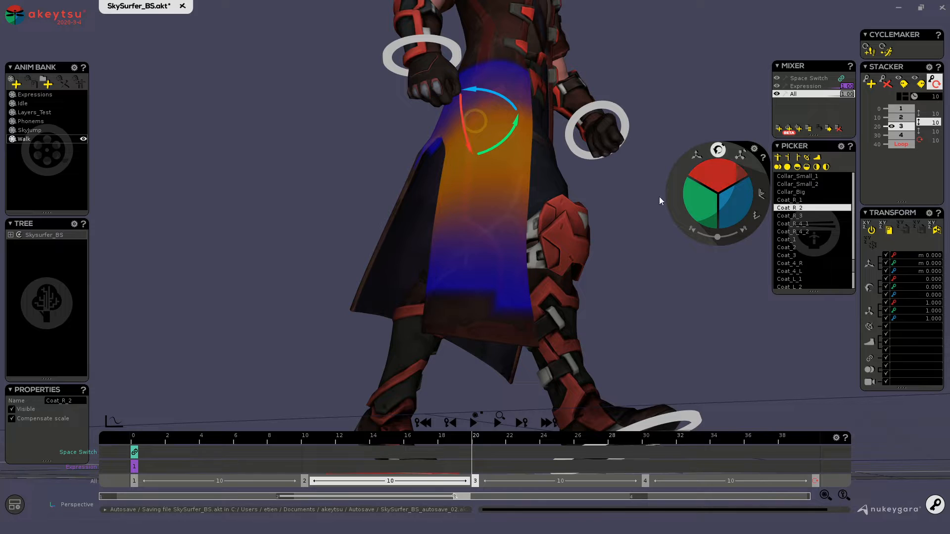
alt+drag(660, 201, 492, 253)
drag(717, 176, 719, 172)
key(Down)
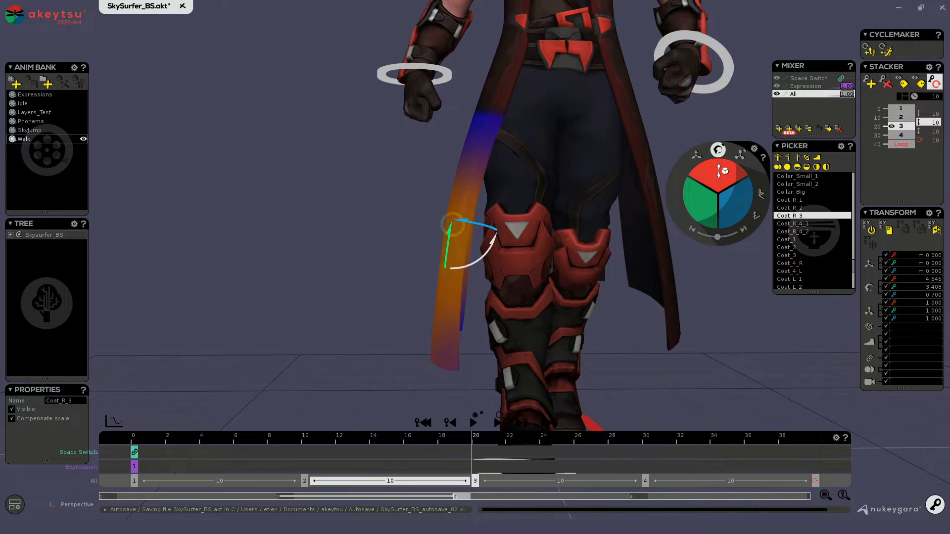
At frame 30, rotate Coat_R_1 to about -7.2° on X and -3.7° on Z, and check the flap from behind
alt+drag(594, 316, 671, 325)
key(Right)
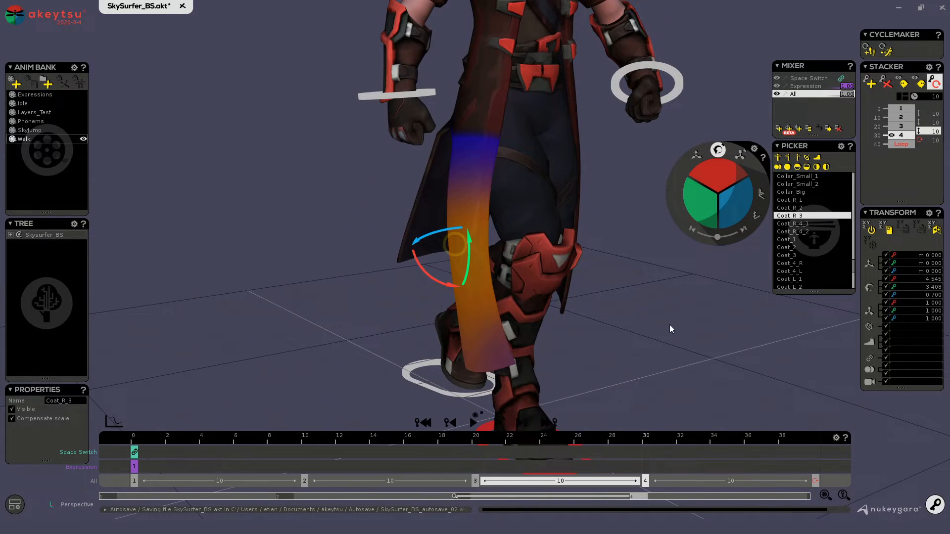
click(498, 95)
alt+drag(380, 216, 453, 179)
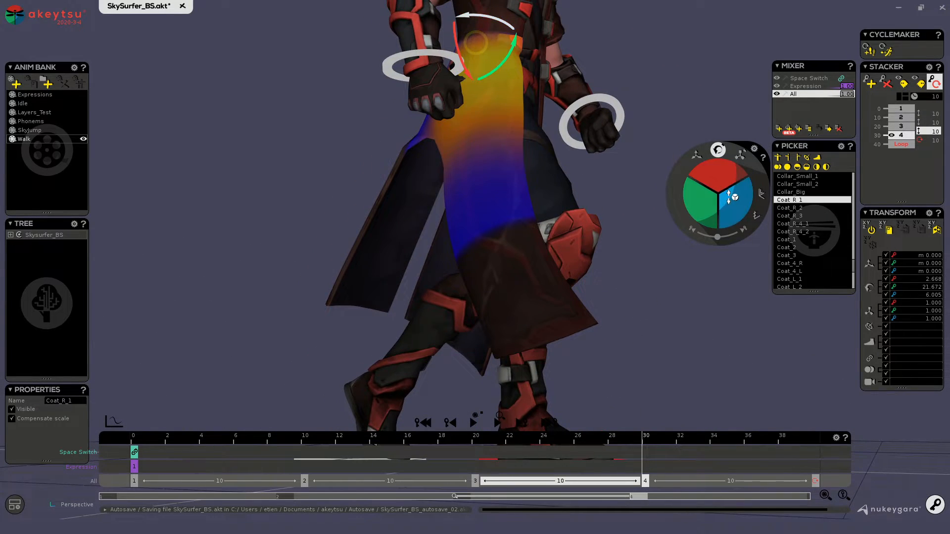
drag(731, 197, 716, 179)
key(w)
alt+drag(650, 178, 559, 171)
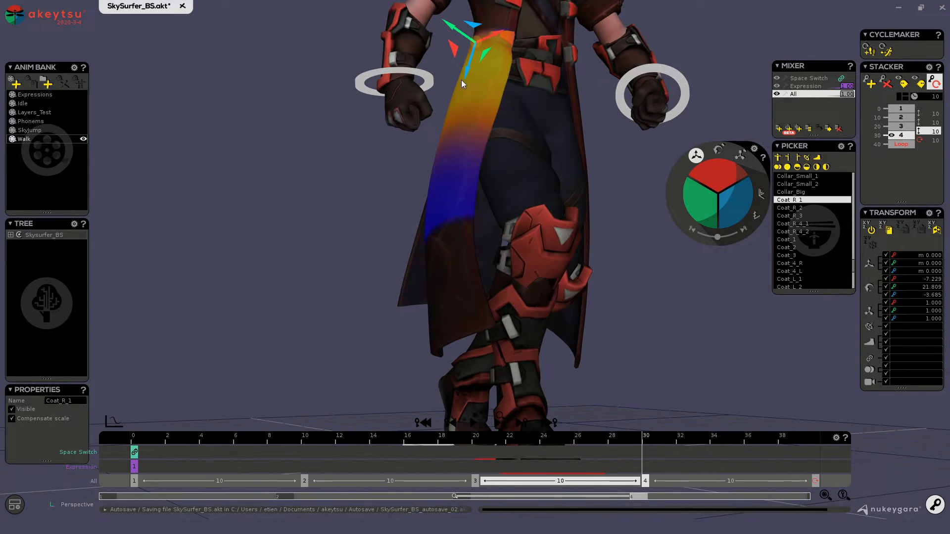
alt+drag(458, 134, 700, 156)
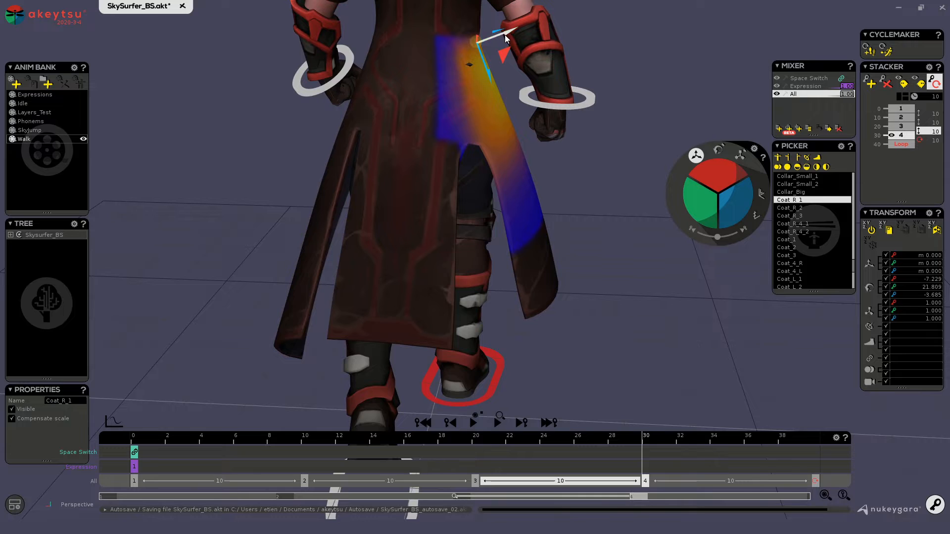
alt+drag(517, 155, 346, 263)
At frame 30, adjust Coat_R_2's sideways rotation and bend Coat_R_3 to about 12.6° on X
key(Down)
key(e)
alt+drag(555, 207, 519, 210)
drag(717, 173, 718, 166)
key(Down)
alt+drag(593, 174, 628, 179)
alt+right_drag(628, 179, 607, 181)
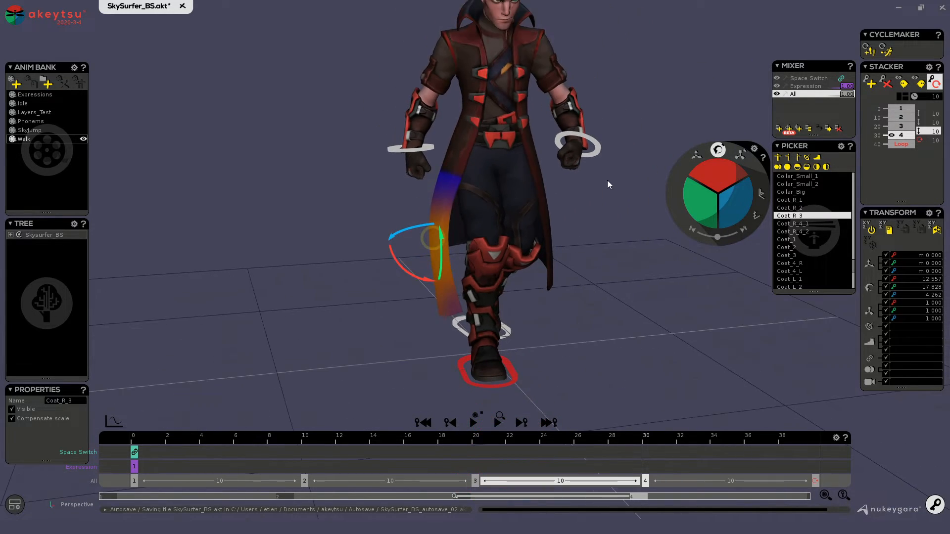
Play the Walk cycle from frame 0 and check the right coat flap from behind and from the side
drag(645, 443, 42, 397)
alt+drag(356, 305, 577, 294)
key(space)
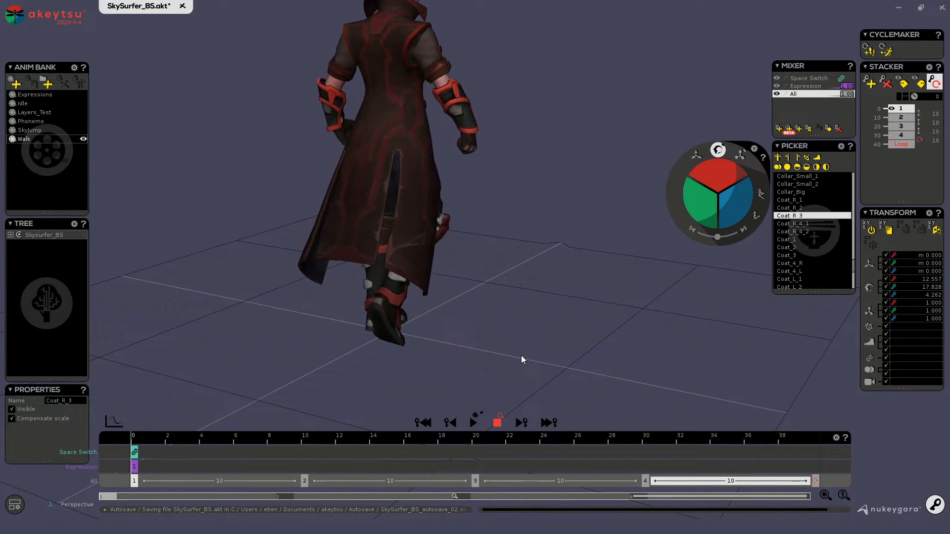
alt+drag(520, 355, 423, 345)
key(space)
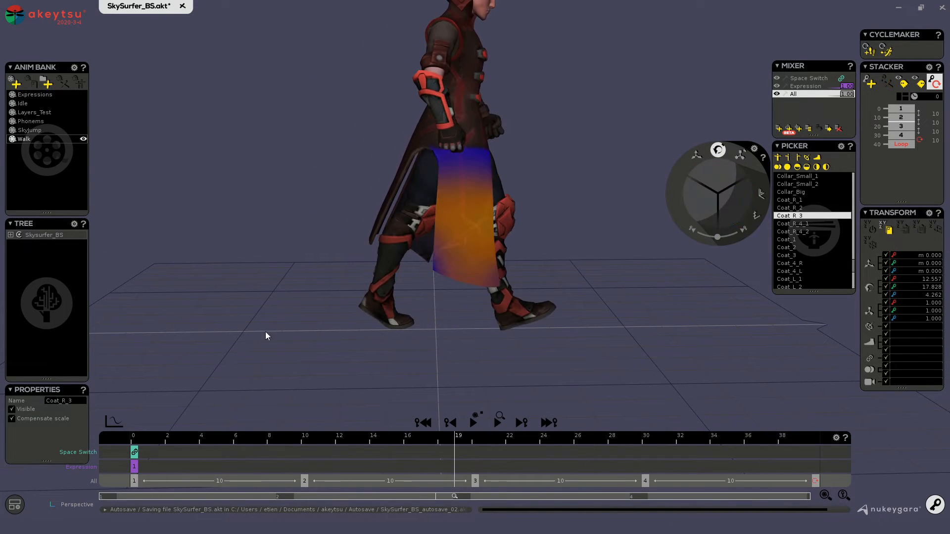
At frame 0, rotate the right flap's lower front bone Coat_R_4_1 to about 35.7° on Z
drag(447, 435, 68, 409)
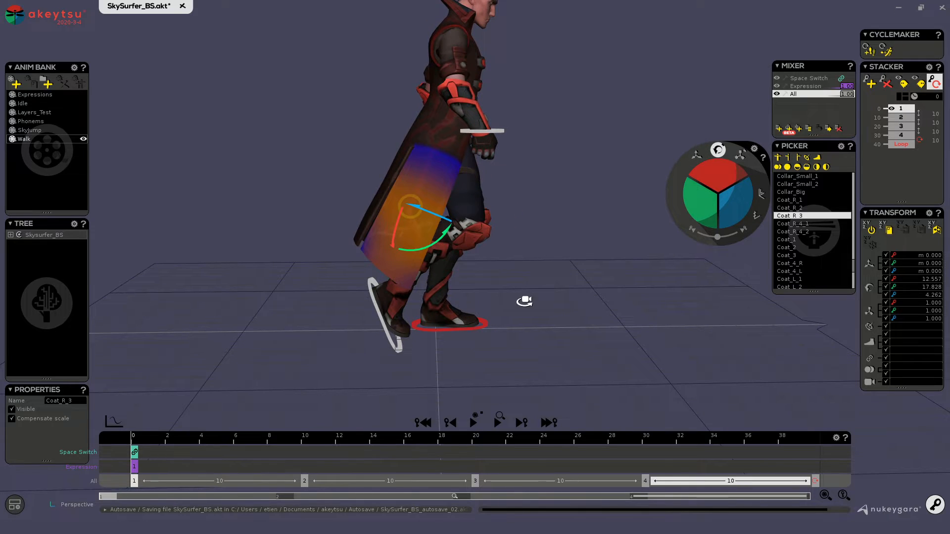
alt+drag(524, 301, 552, 297)
alt+drag(403, 166, 363, 162)
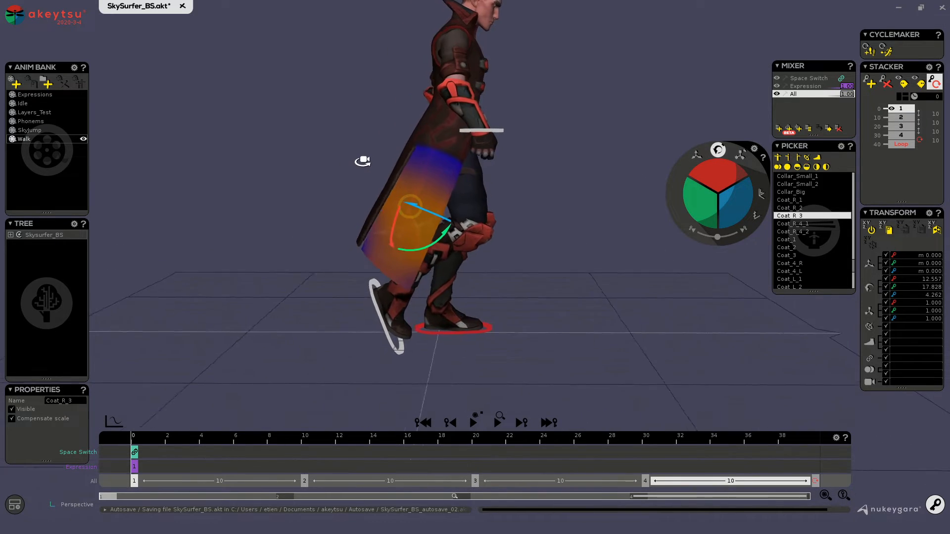
scroll(431, 286, up, 4)
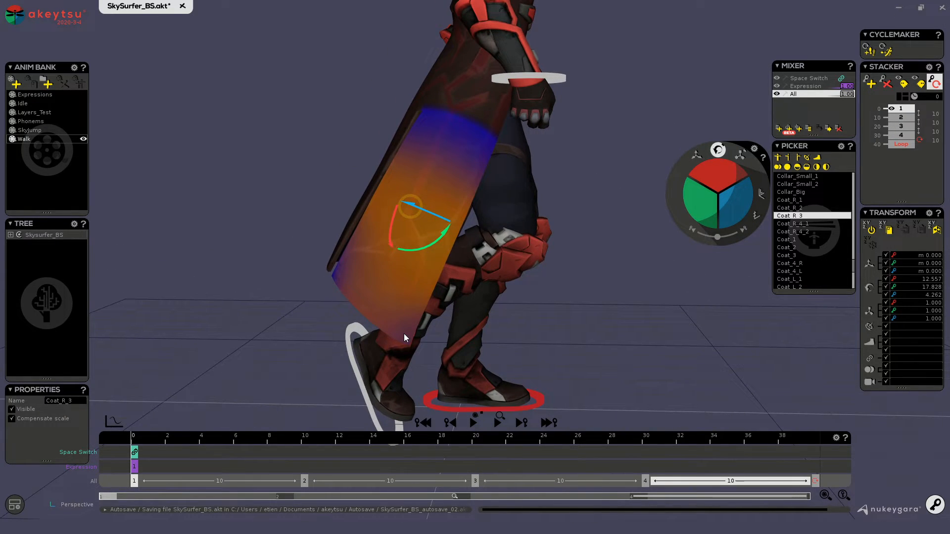
click(409, 340)
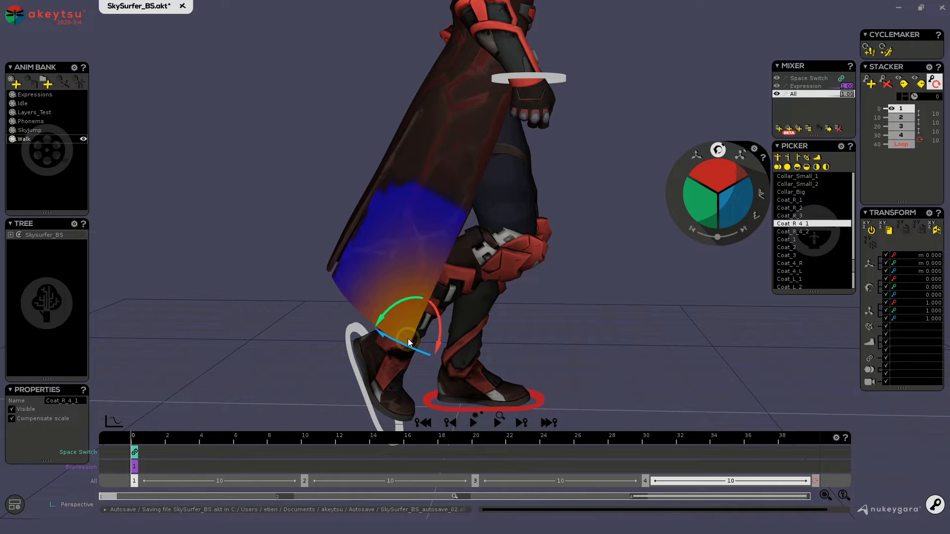
alt+drag(609, 333, 389, 380)
mouse_move(335, 358)
alt+mouse_down()
mouse_move(343, 287)
mouse_move(357, 360)
mouse_move(393, 374)
mouse_move(346, 353)
alt+mouse_up()
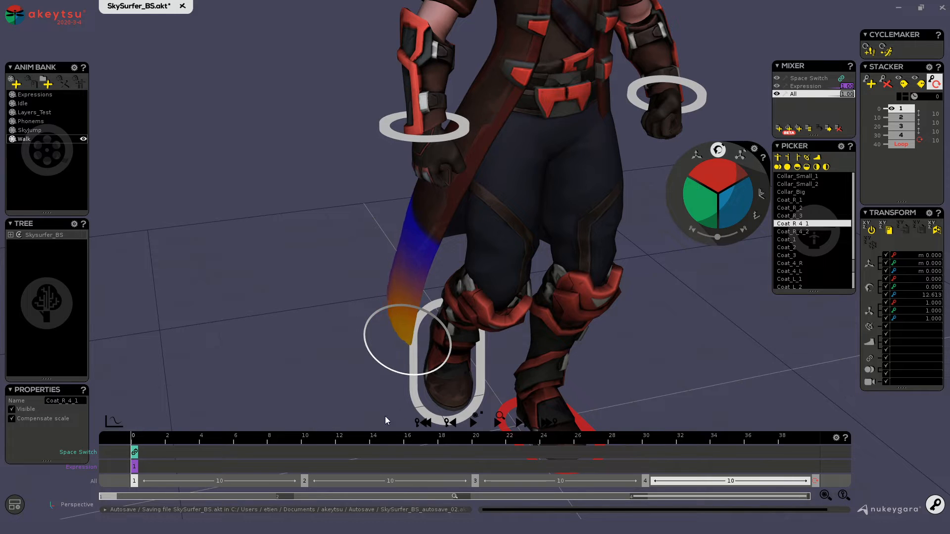
drag(364, 402, 565, 234)
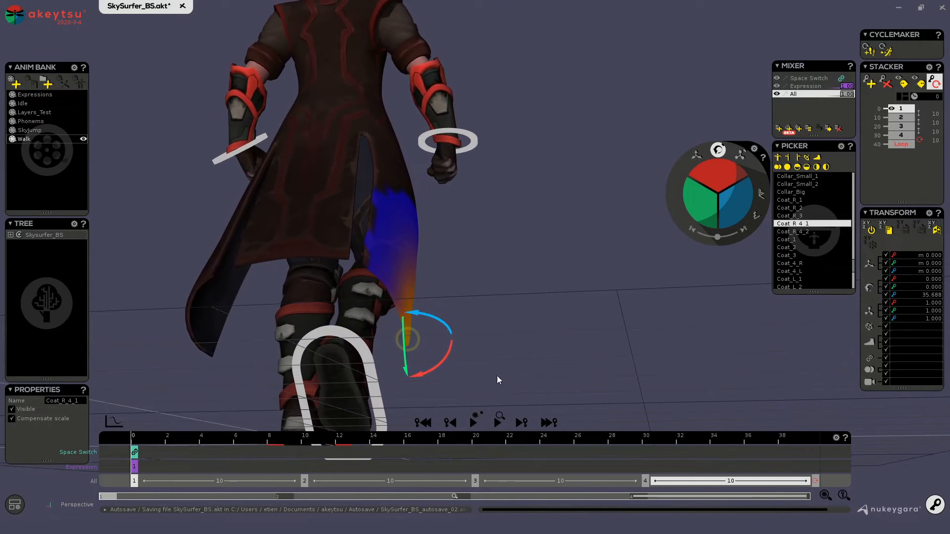
At frame 0, move Coat_R_4_1 outward to about 0.13 m on Y and tilt it to about -15.9° on X
key(w)
alt+drag(487, 269, 163, 292)
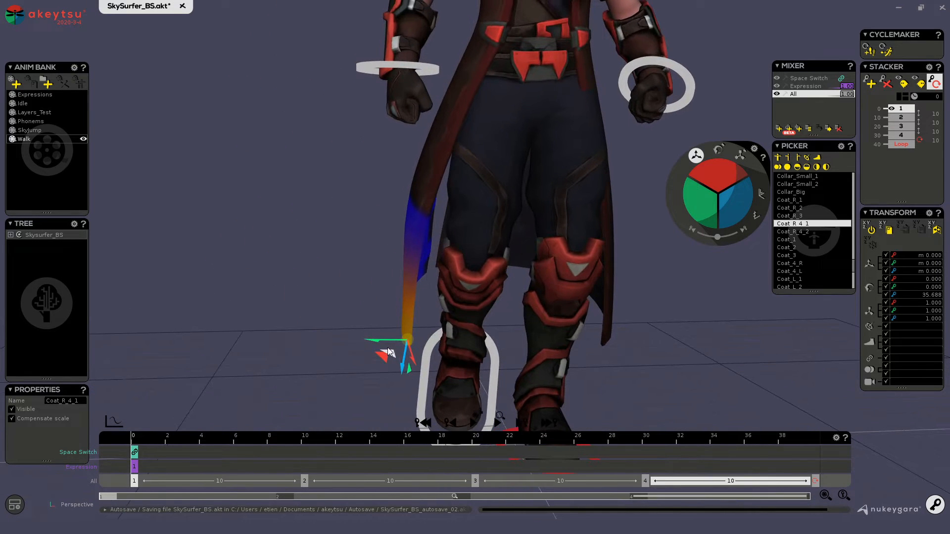
drag(366, 340, 330, 321)
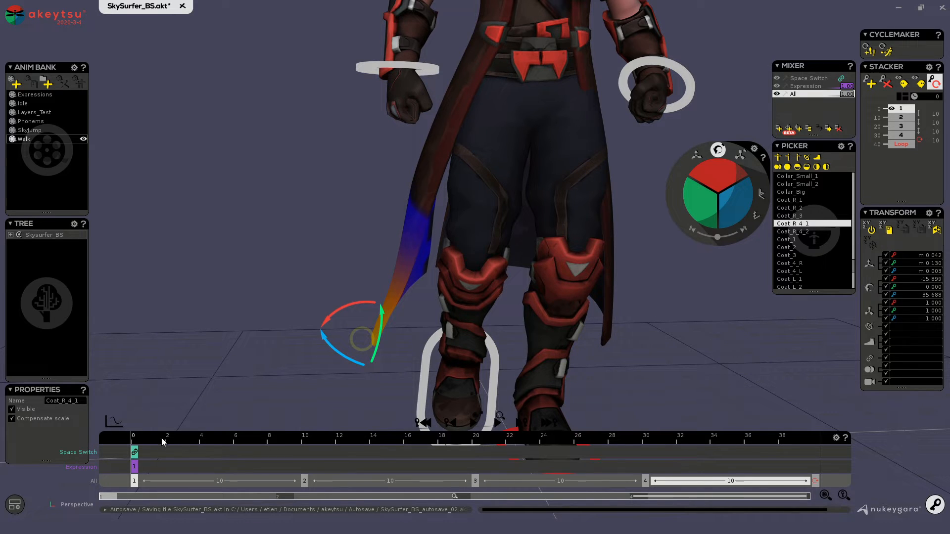
At frame 10, rotate Coat_R_4_1 to about 48.8° on Z
drag(162, 442, 305, 458)
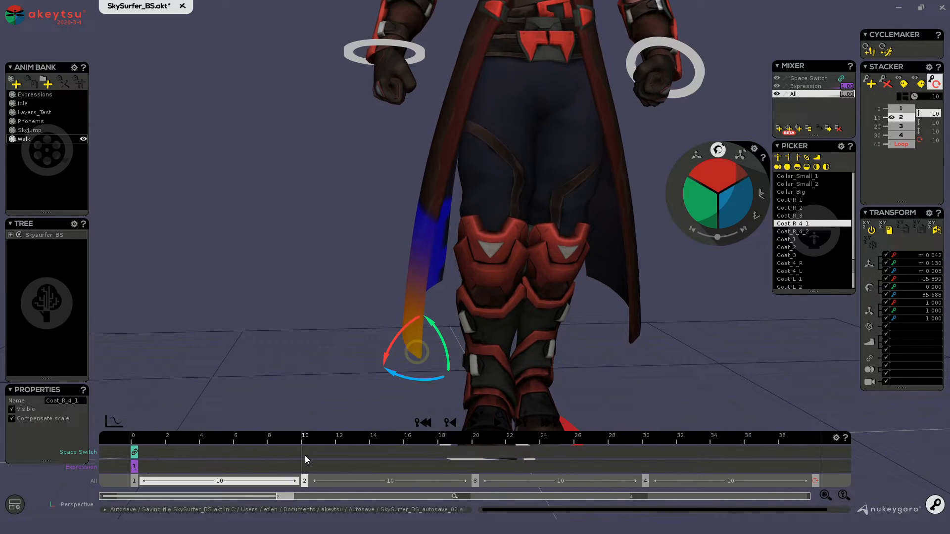
middle_drag(348, 326, 397, 380)
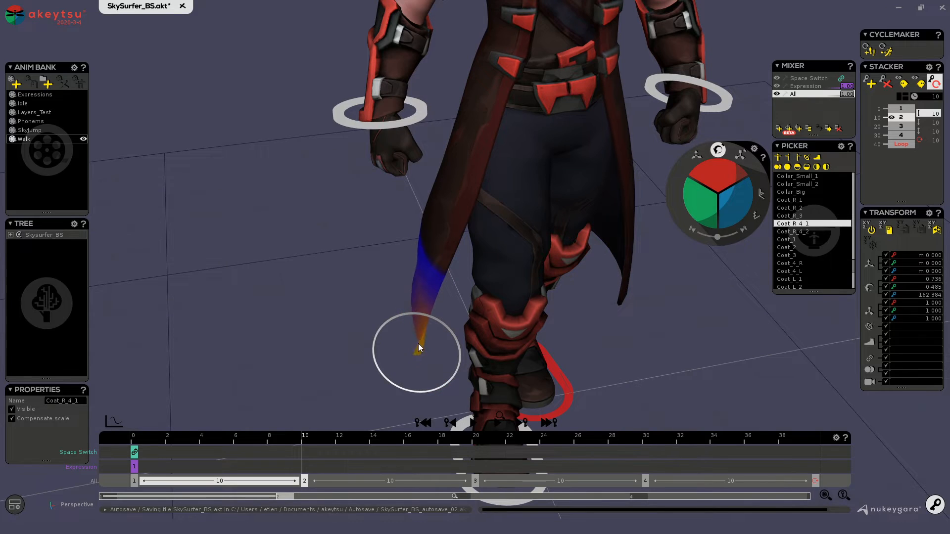
drag(418, 344, 277, 364)
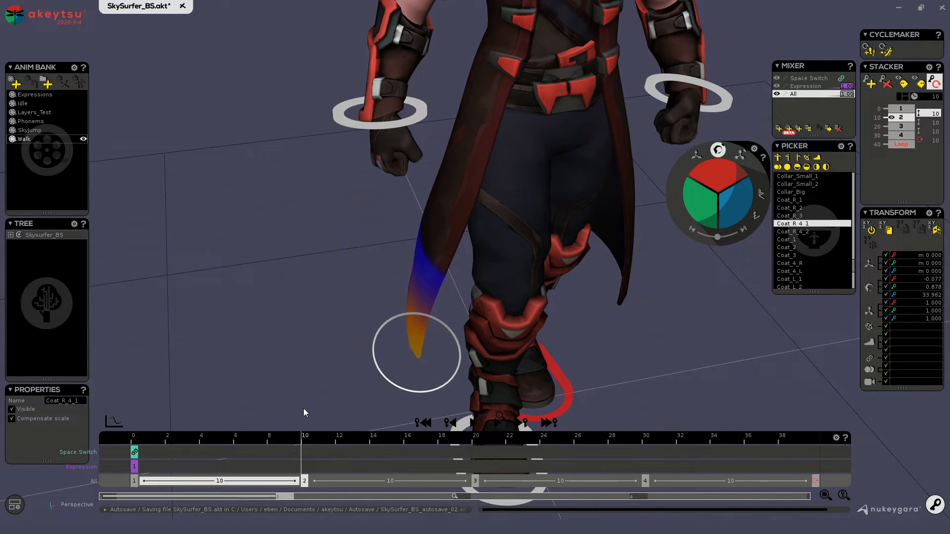
key(w)
mouse_move(298, 366)
middle_down()
mouse_move(275, 333)
mouse_move(298, 361)
middle_up()
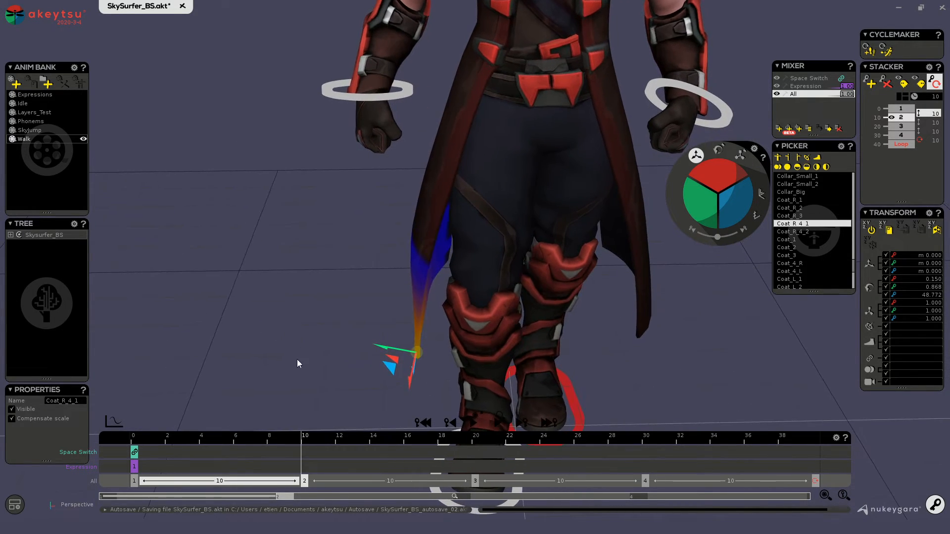
At frame 20, shift Coat_R_4_1 slightly and rotate it to about 10.6° on Y and 42° on Z
drag(146, 435, 478, 473)
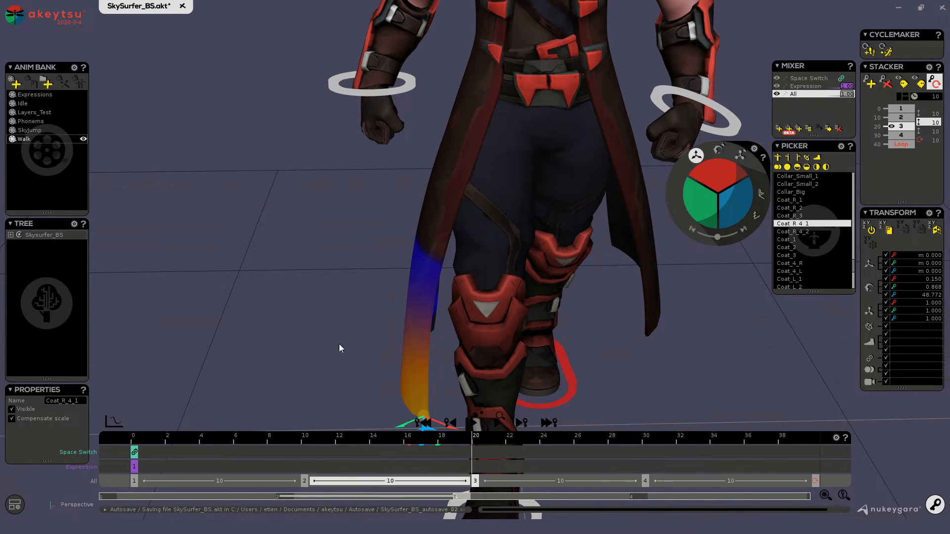
middle_drag(339, 343, 313, 274)
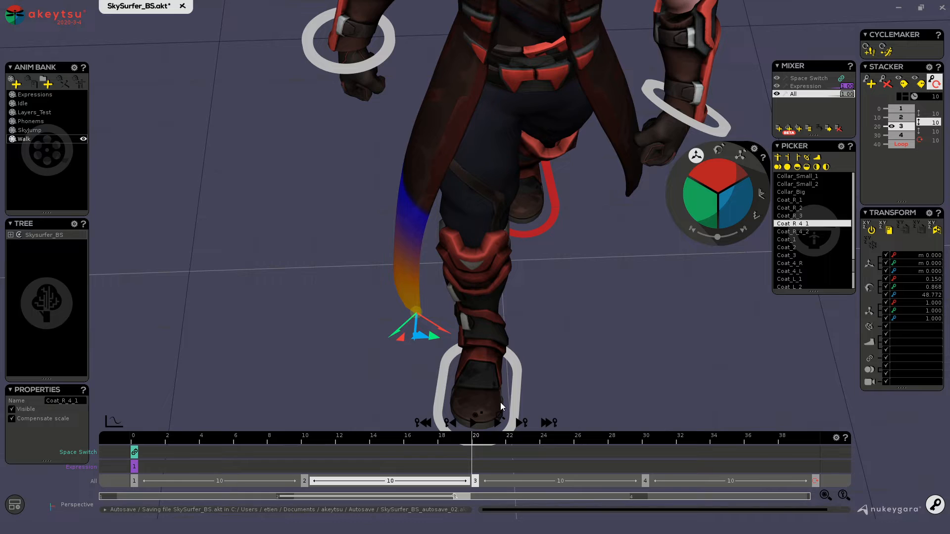
key(ctrl+v)
key(e)
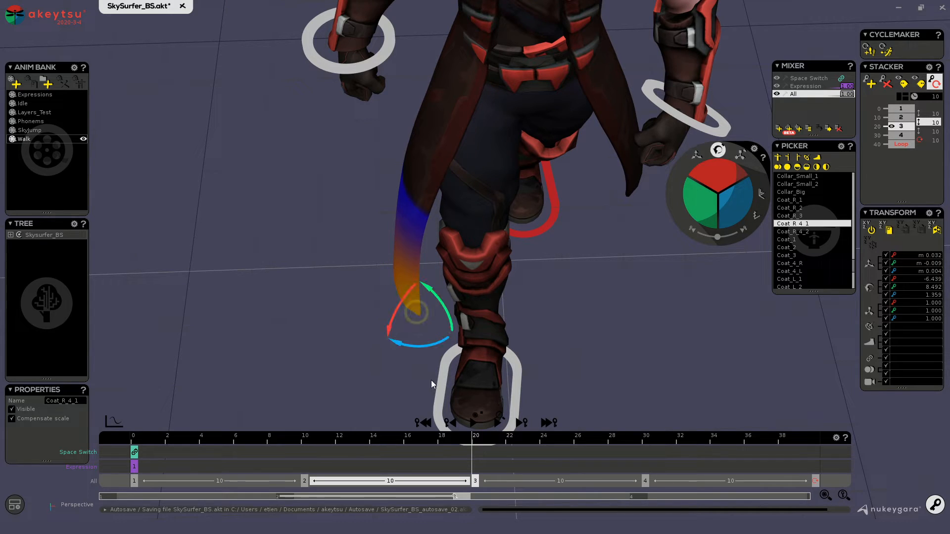
drag(383, 336, 374, 324)
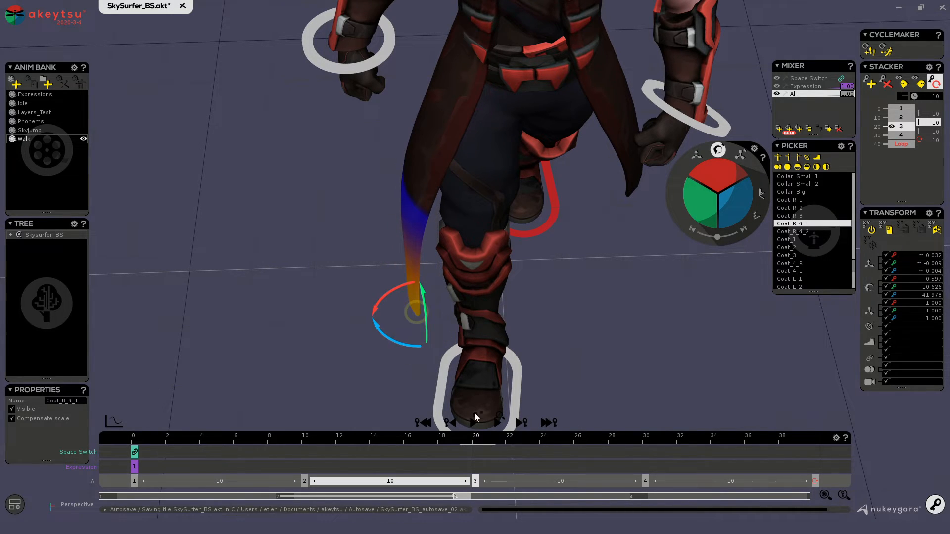
At frame 10, rotate the flap's rear corner bone Coat_R_4_2 to about -20.7° on Z and move it outward
drag(487, 437, 126, 312)
alt+drag(215, 272, 262, 203)
click(254, 169)
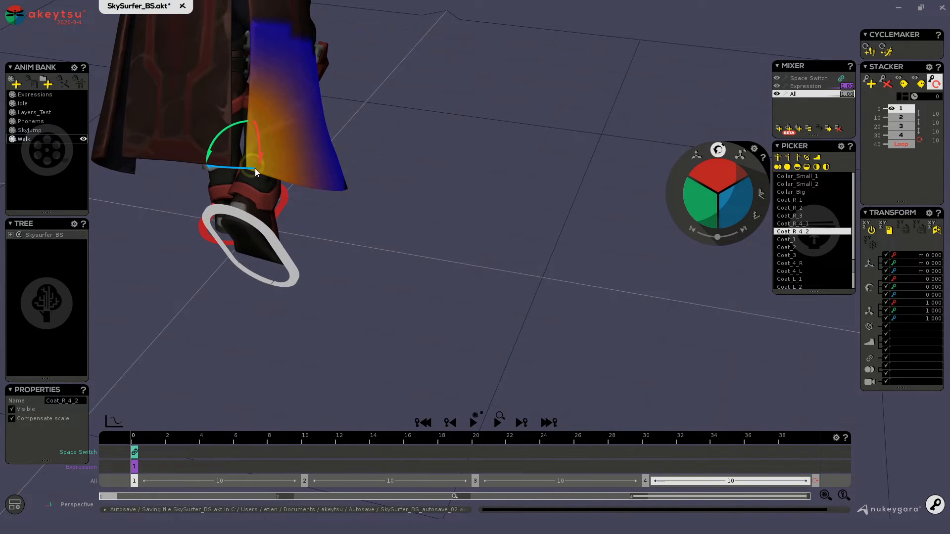
alt+drag(484, 174, 537, 269)
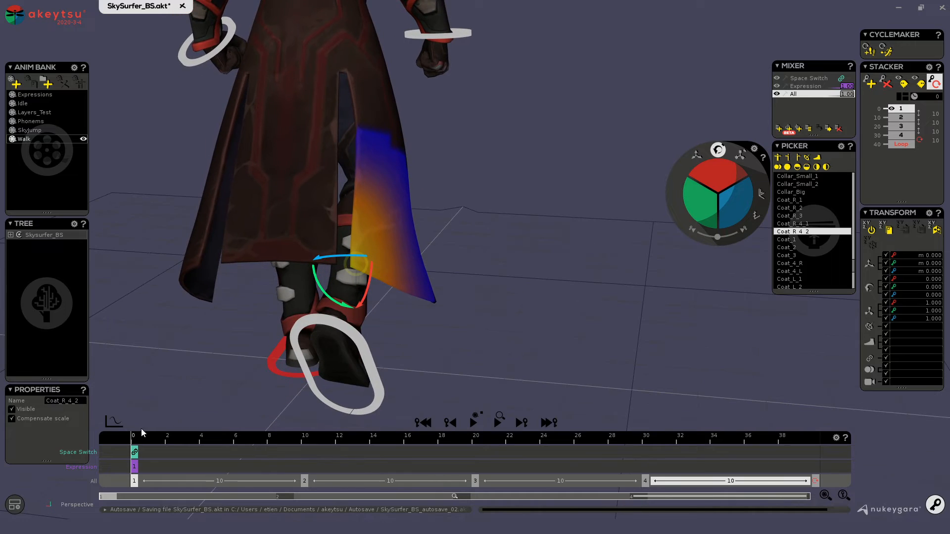
drag(134, 445, 305, 461)
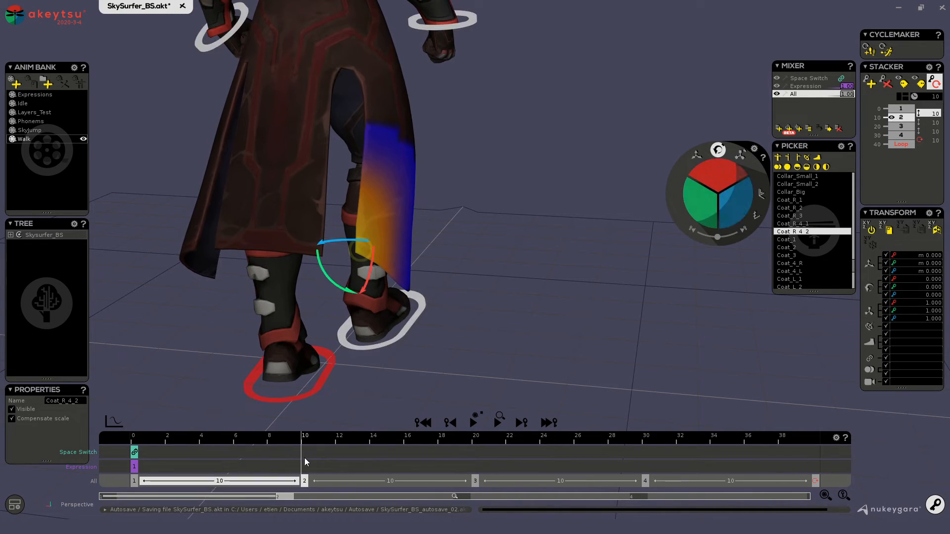
alt+drag(373, 388, 420, 362)
drag(738, 198, 738, 215)
key(w)
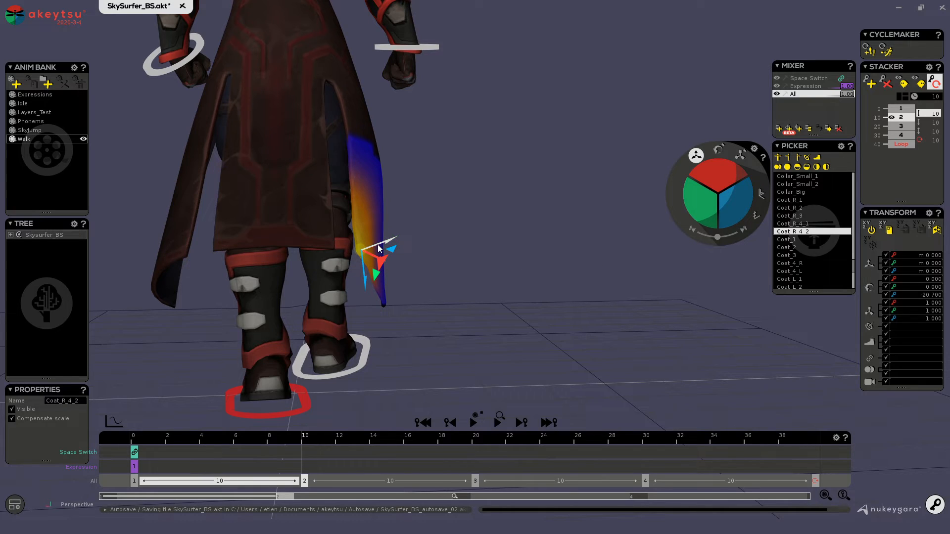
drag(379, 249, 494, 292)
At frame 20, rotate Coat_R_4_2 to about -27° on Z and check the flap from the side
key(e)
key(Down)
drag(732, 212, 733, 223)
alt+drag(524, 279, 278, 228)
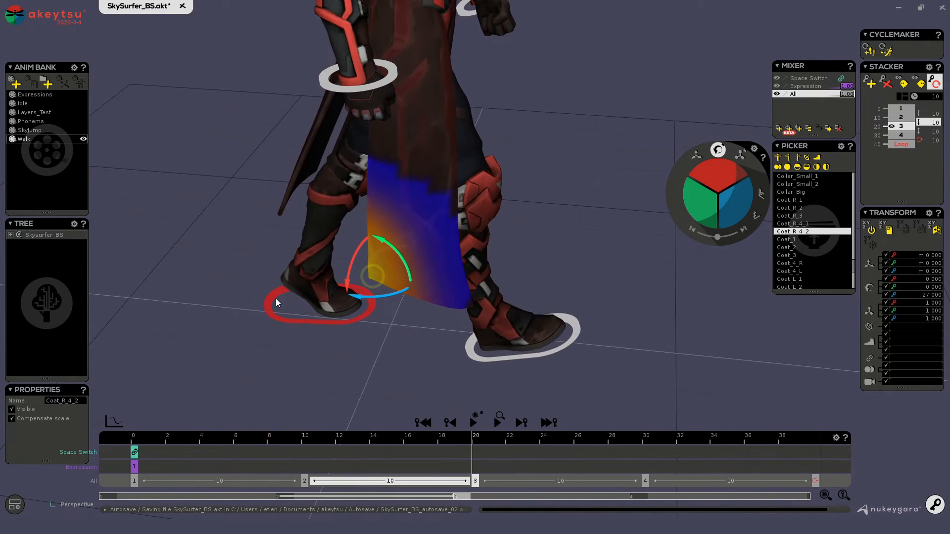
At frame 30, adjust Coat_R_4_2's Z rotation while viewing the flap from behind
key(Down)
alt+drag(494, 350, 742, 331)
drag(732, 222, 744, 197)
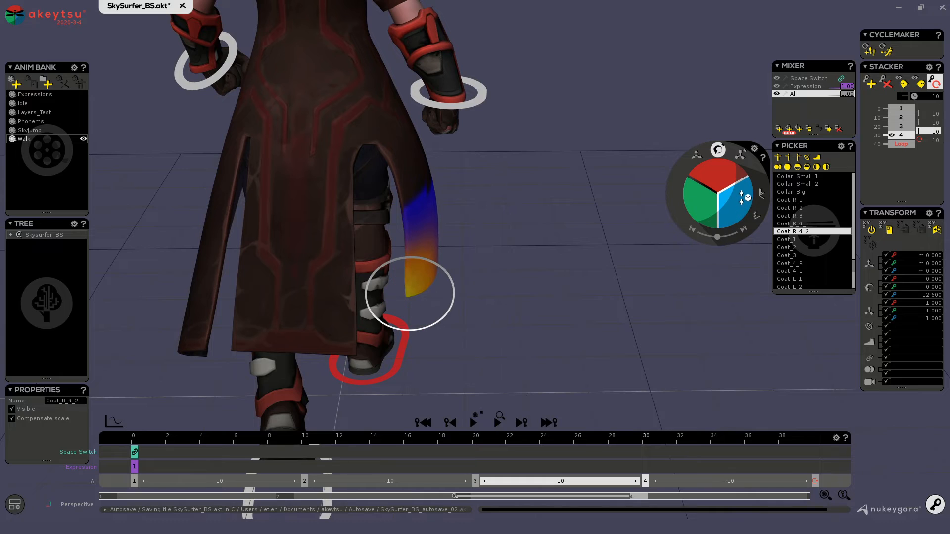
Play the Walk cycle from frame 0 and check the right flap's lower corners from behind and from the side
key(Down)
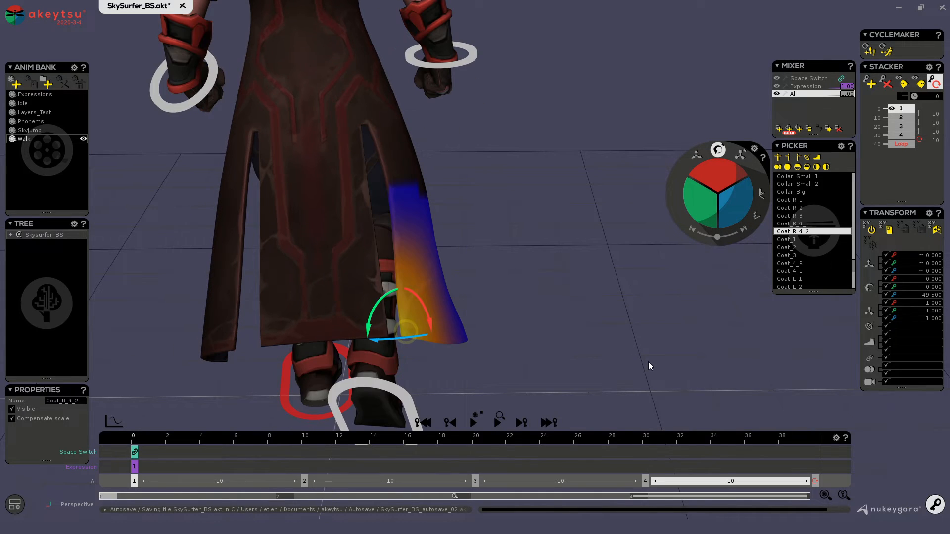
drag(141, 440, 69, 406)
key(space)
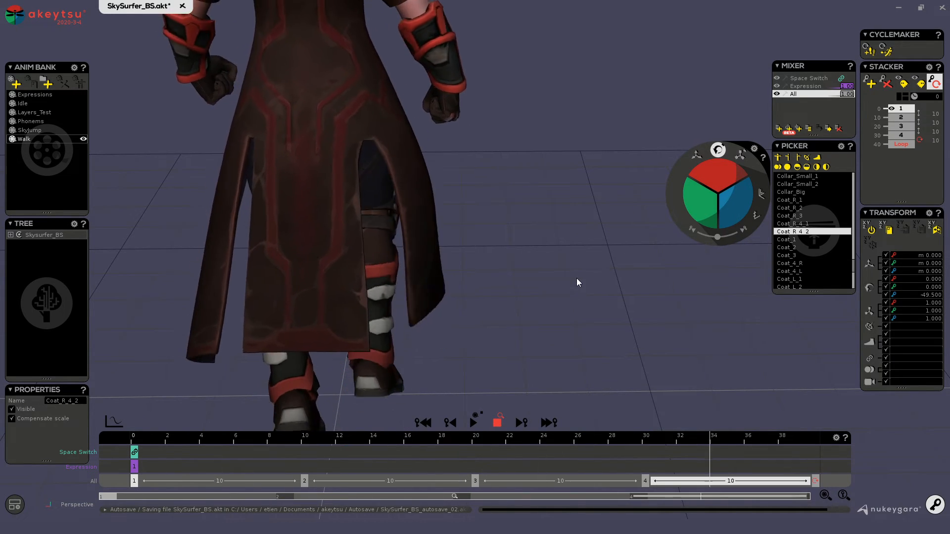
middle_drag(577, 282, 288, 281)
scroll(336, 250, down, 2)
scroll(288, 281, down, 1)
middle_drag(541, 260, 504, 271)
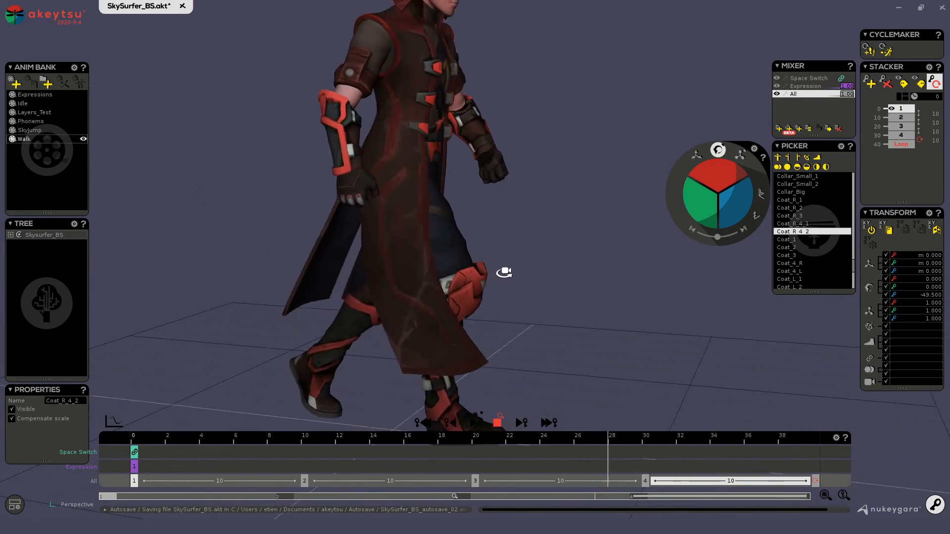
scroll(511, 282, down, 1)
scroll(510, 283, down, 2)
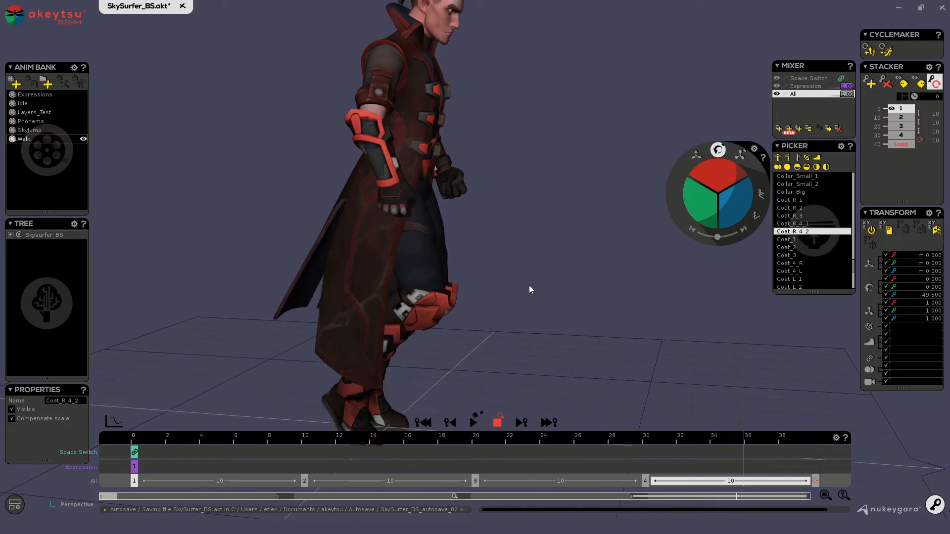
key(space)
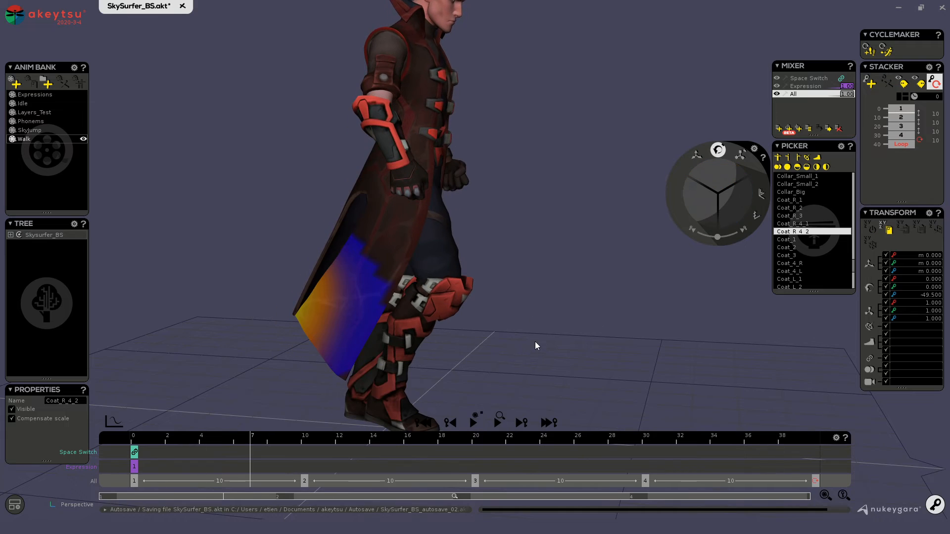
Compare the right flap's pose at loop frame 40 and frame 0 with Coat_R_1 selected
drag(242, 444, 826, 437)
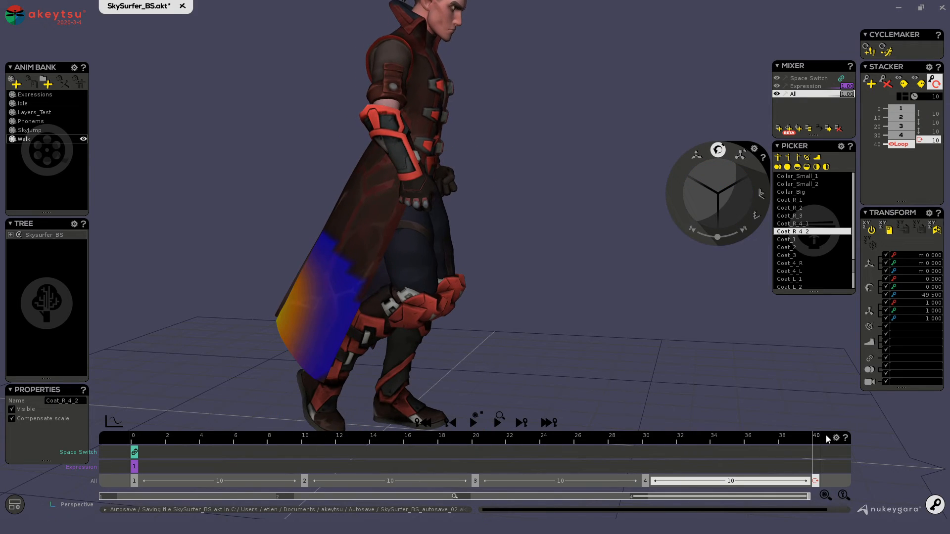
alt+drag(297, 166, 420, 209)
click(373, 177)
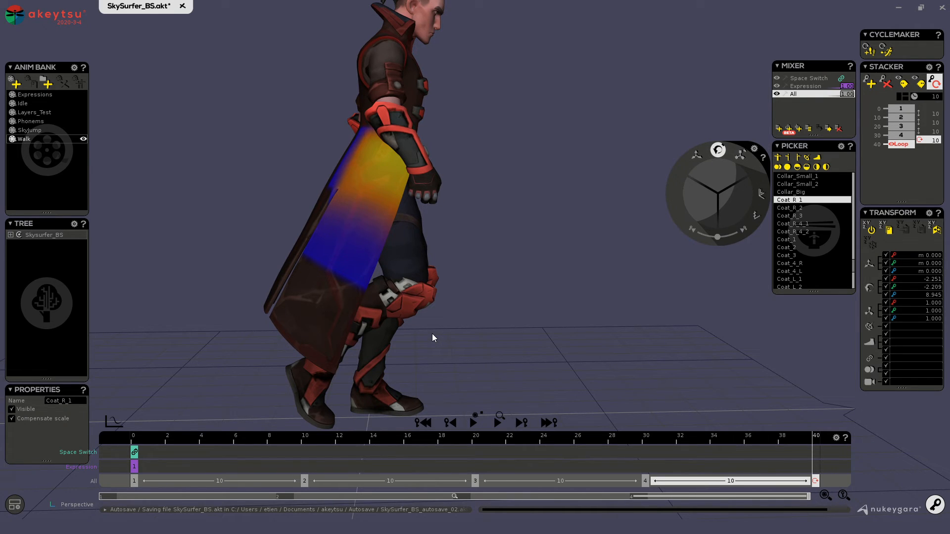
drag(781, 436, 6, 362)
alt+drag(495, 168, 222, 175)
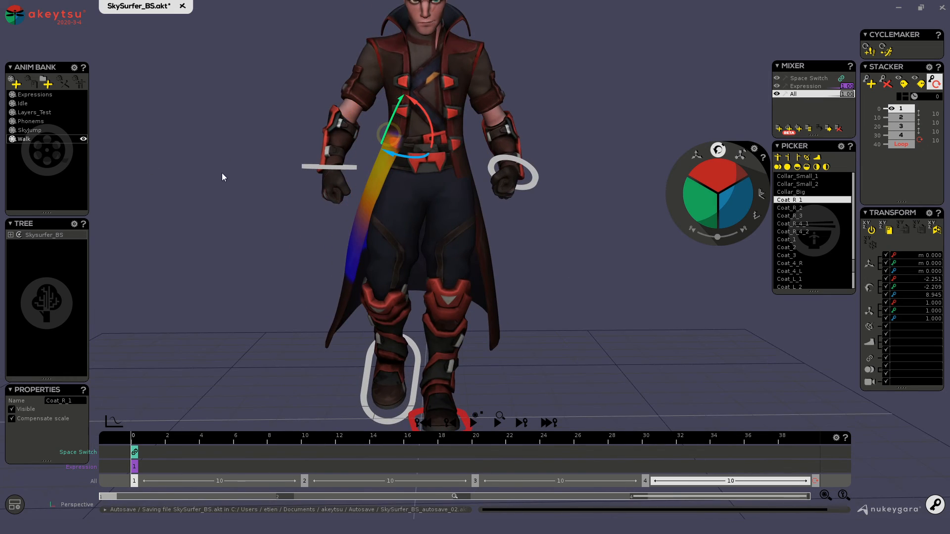
At frame 0, select the left flap's upper bone Coat_L_1 and view it from the character's left side
alt+drag(570, 201, 438, 187)
click(442, 190)
alt+drag(534, 290, 320, 223)
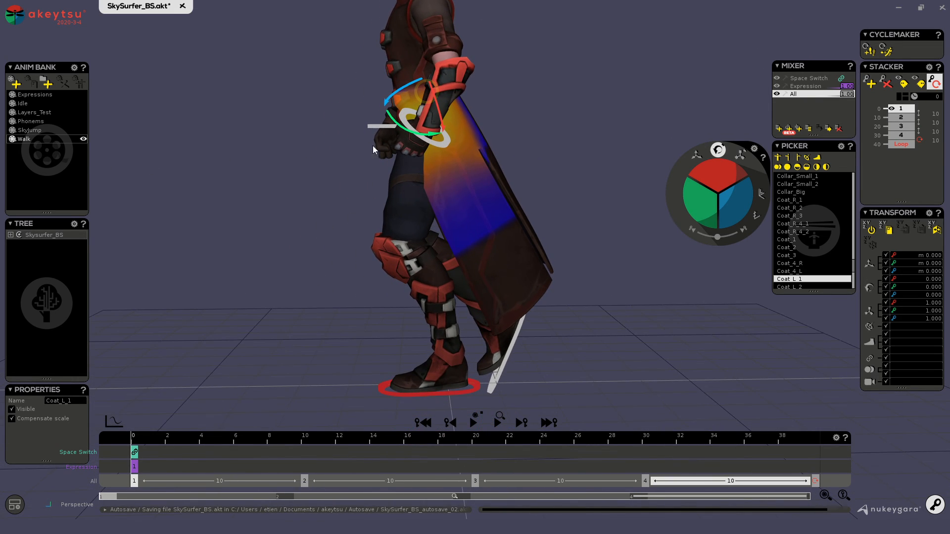
alt+drag(351, 185, 336, 218)
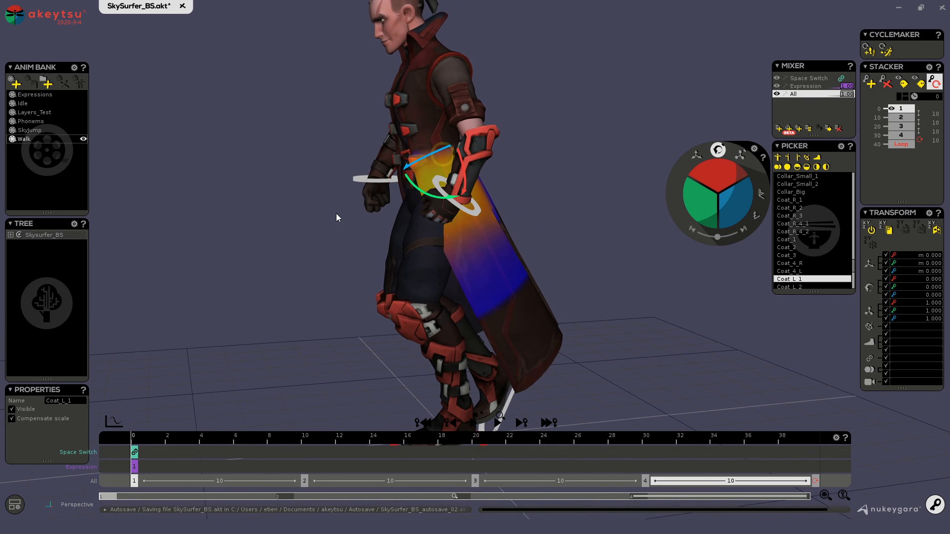